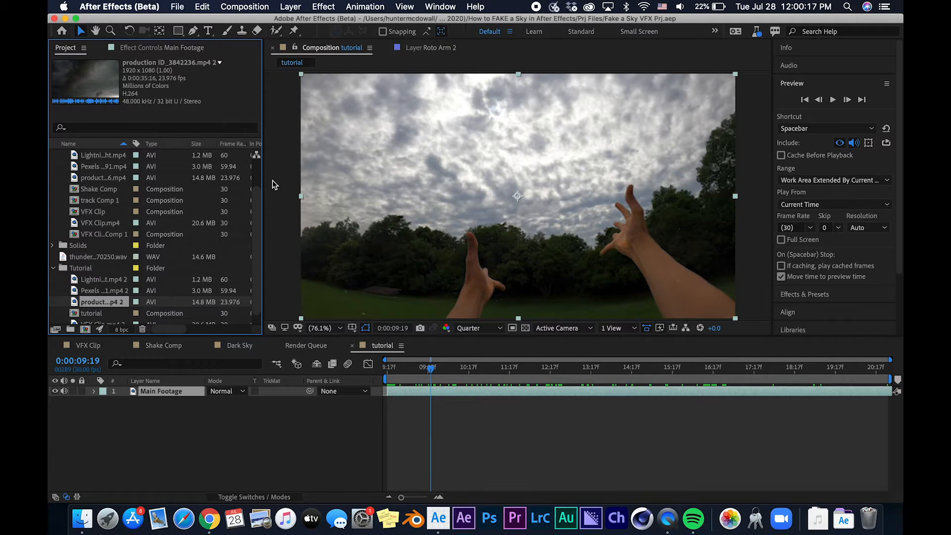
# - Duplicate the Main Footage layer three times in the tutorial composition
pyautogui.click(177, 391)
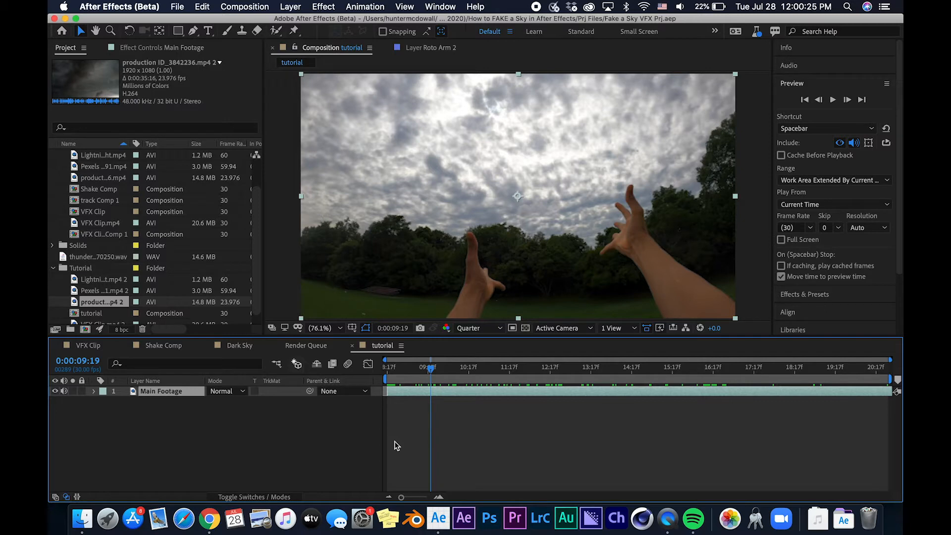
pyautogui.press('super+d')
pyautogui.press('super+d')
pyautogui.press('super+d')
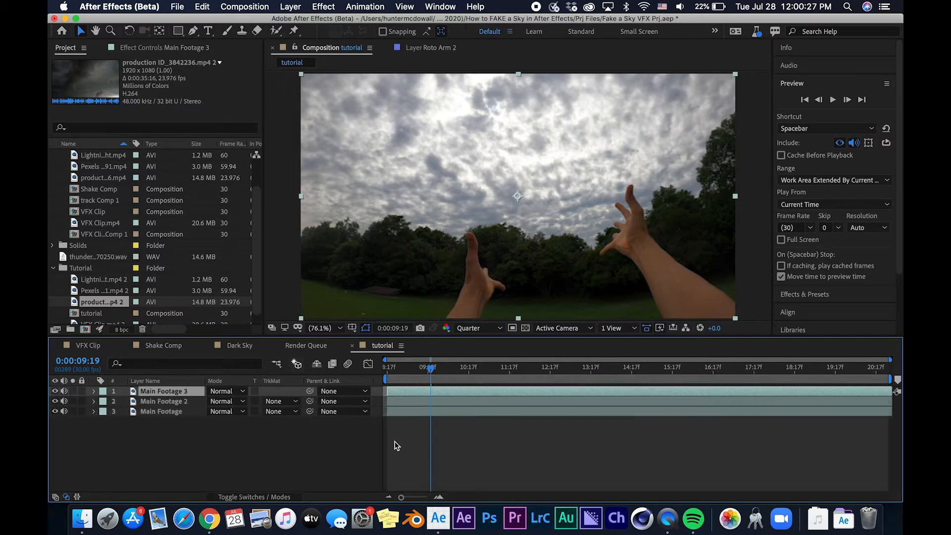
# - Rename the duplicate directly above Main Footage as "VFX Clip"
pyautogui.click(159, 421)
pyautogui.click(168, 412)
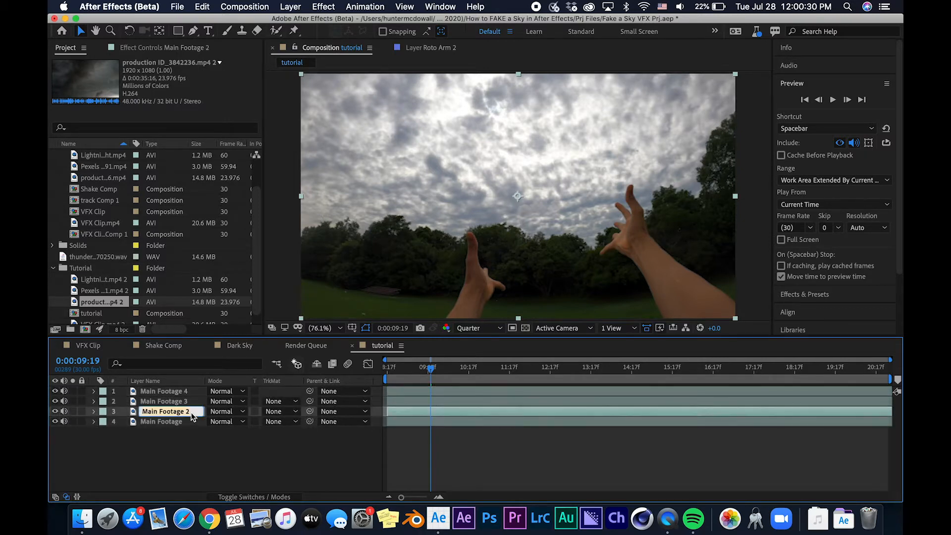
pyautogui.press('Return')
pyautogui.write('VFX Clip')
# - Rename the second layer as "roto (right arm)" and the topmost layer as "roto (left arm)"
pyautogui.click(196, 402)
pyautogui.press('Return')
pyautogui.write('roto')
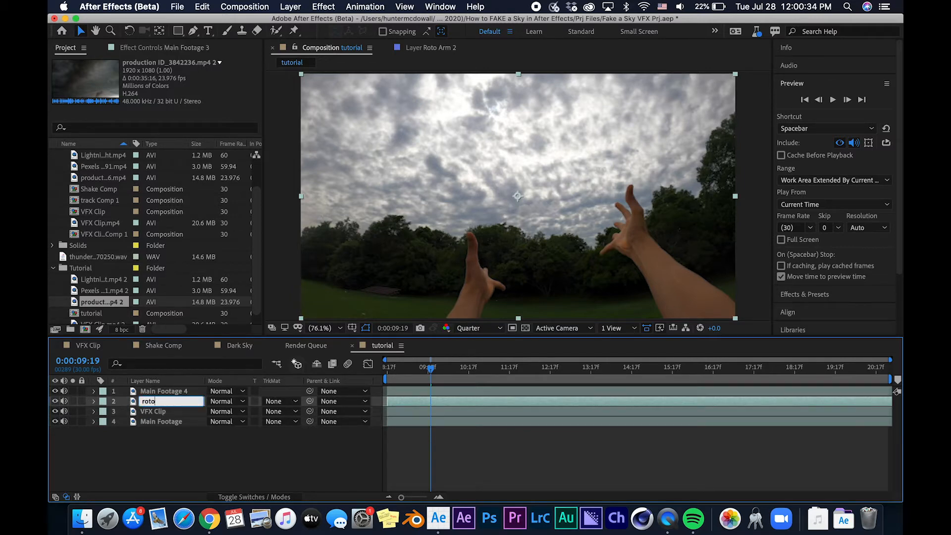
pyautogui.write(' (right arm)')
pyautogui.press('Return')
pyautogui.press('super+Up')
pyautogui.press('Return')
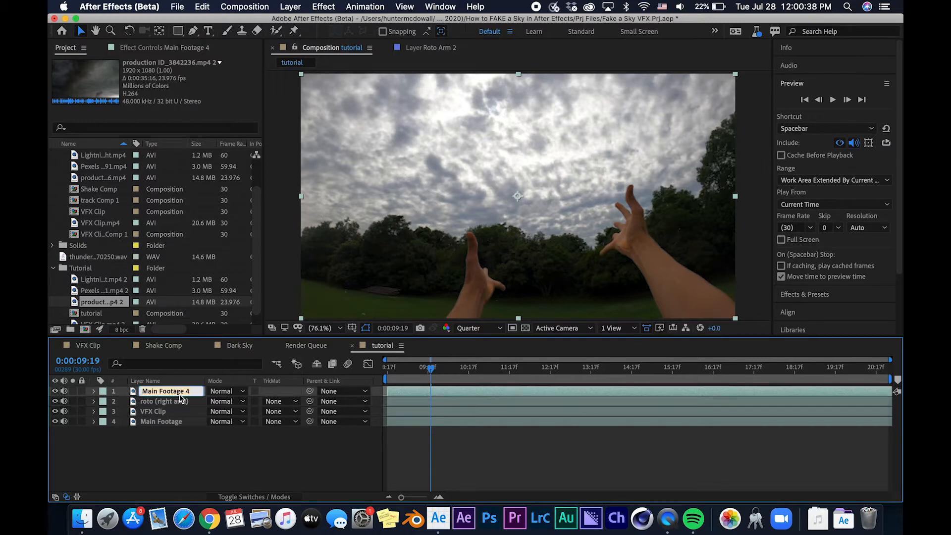
pyautogui.write('roto (left arm)')
pyautogui.press('Return')
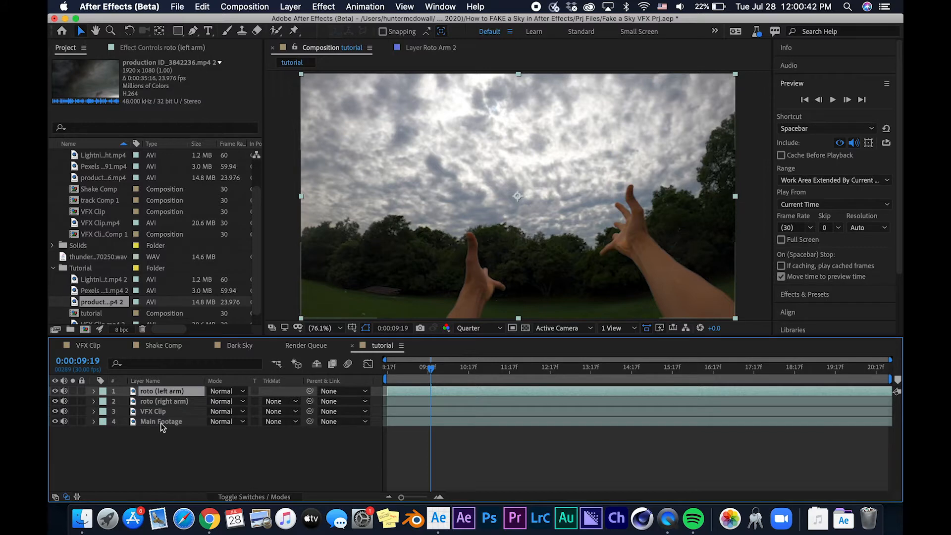
# - Give both roto layers a blue label and hide them
pyautogui.press('super+shift+Down')
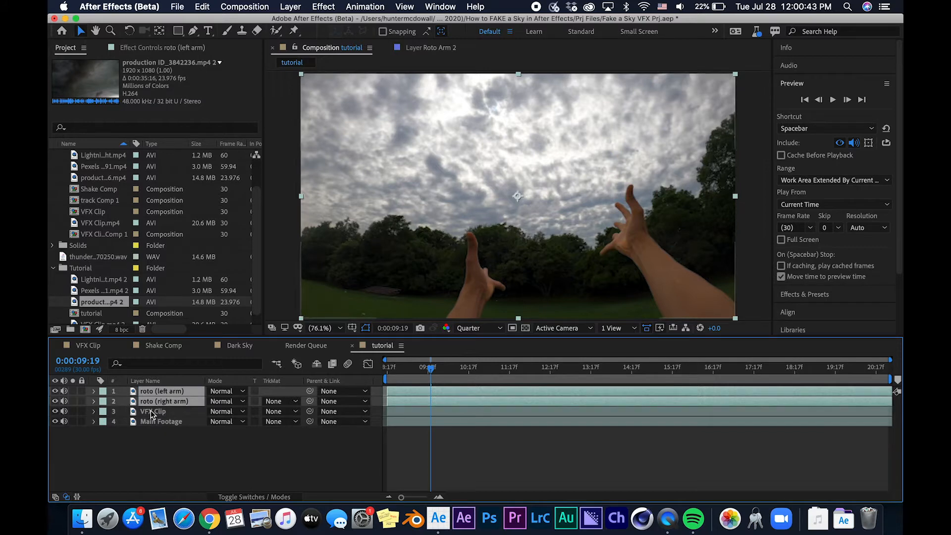
pyautogui.click(103, 401)
pyautogui.click(137, 401)
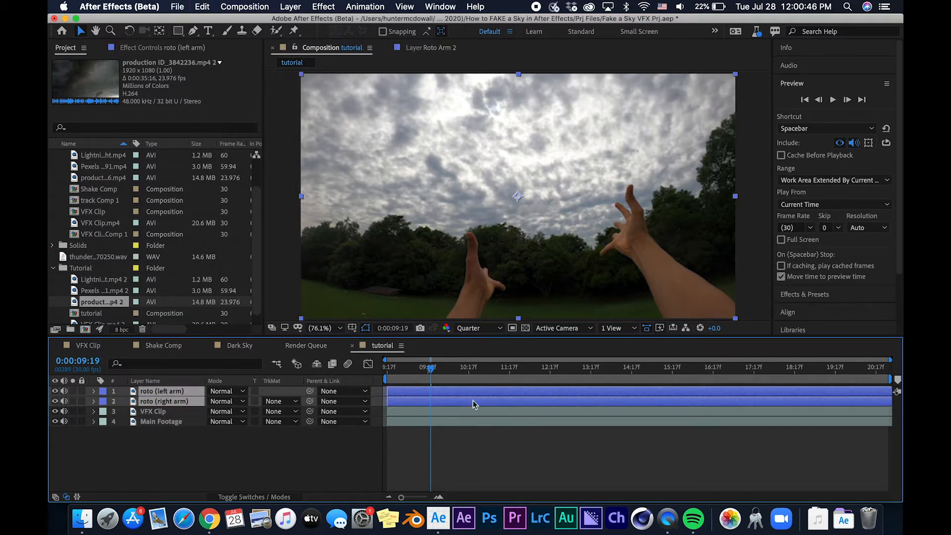
pyautogui.click(584, 468)
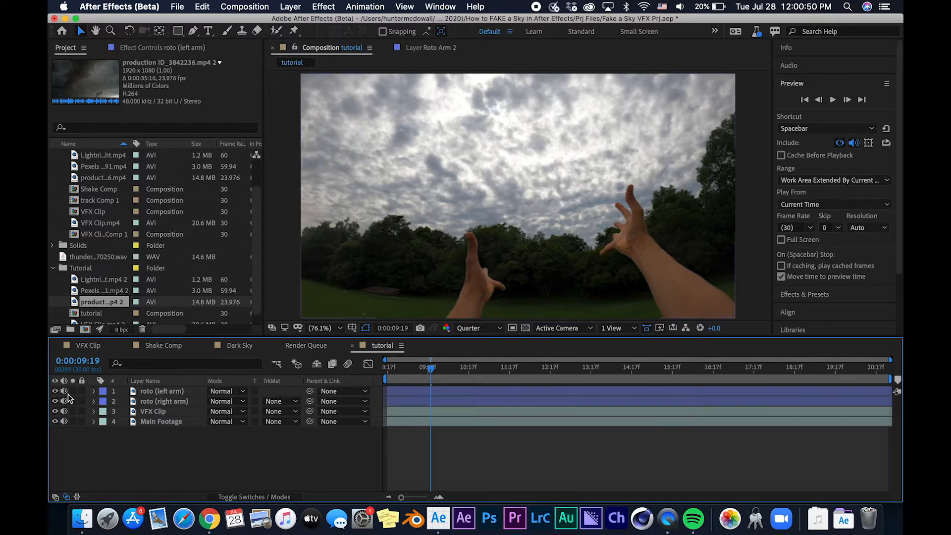
pyautogui.moveTo(55, 391); pyautogui.dragTo(55, 402)
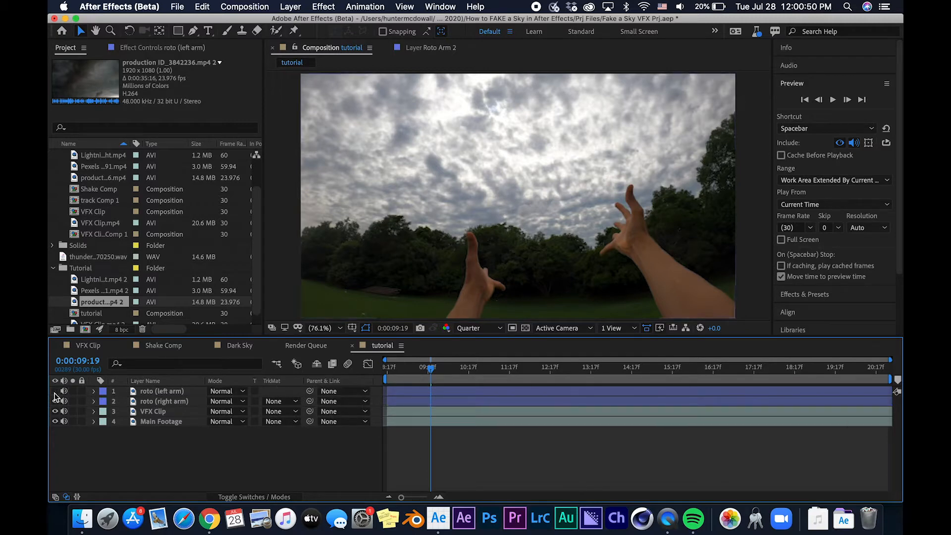
# - Place the dark cloud clip production ID_3842236.mp4 2 above VFX Clip in the composition and set its scale to 130%
pyautogui.click(171, 412)
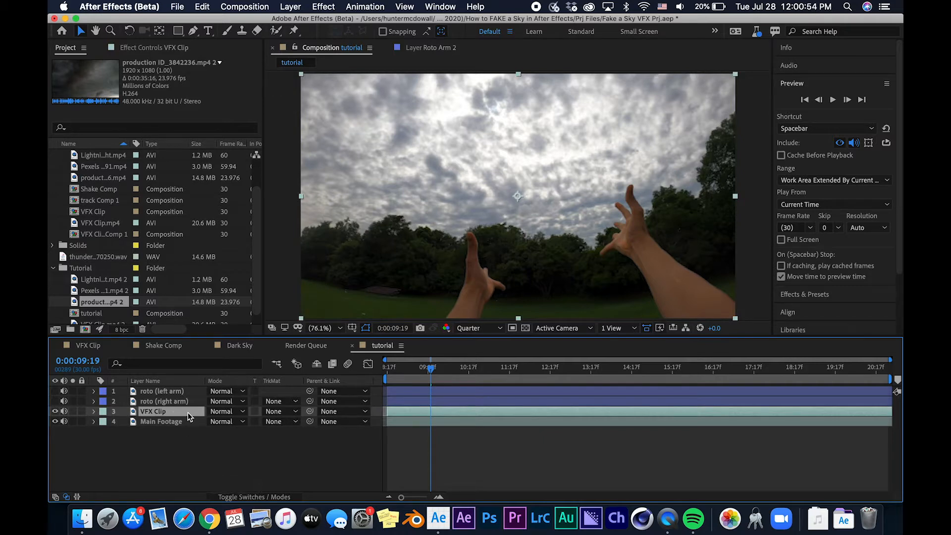
pyautogui.moveTo(116, 302); pyautogui.dragTo(189, 411)
pyautogui.press(',')
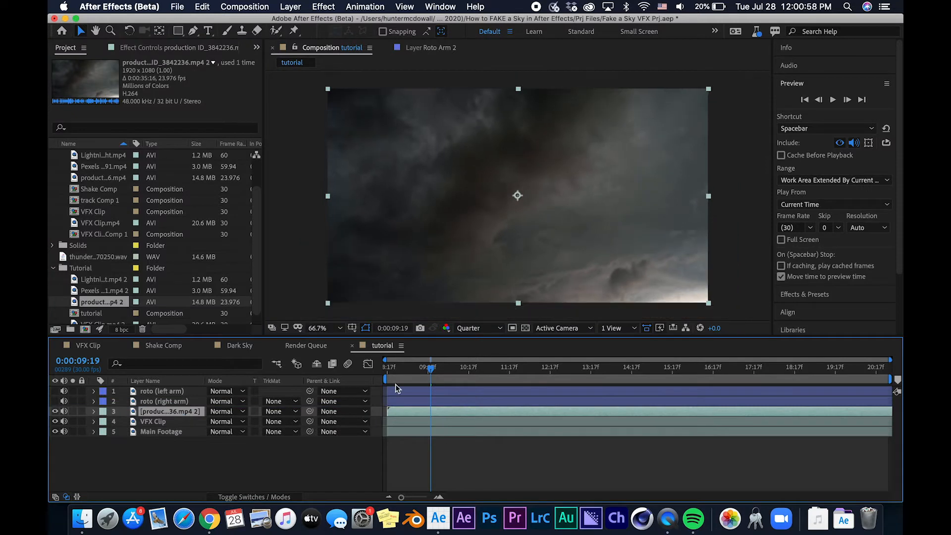
pyautogui.press(',')
pyautogui.press(',')
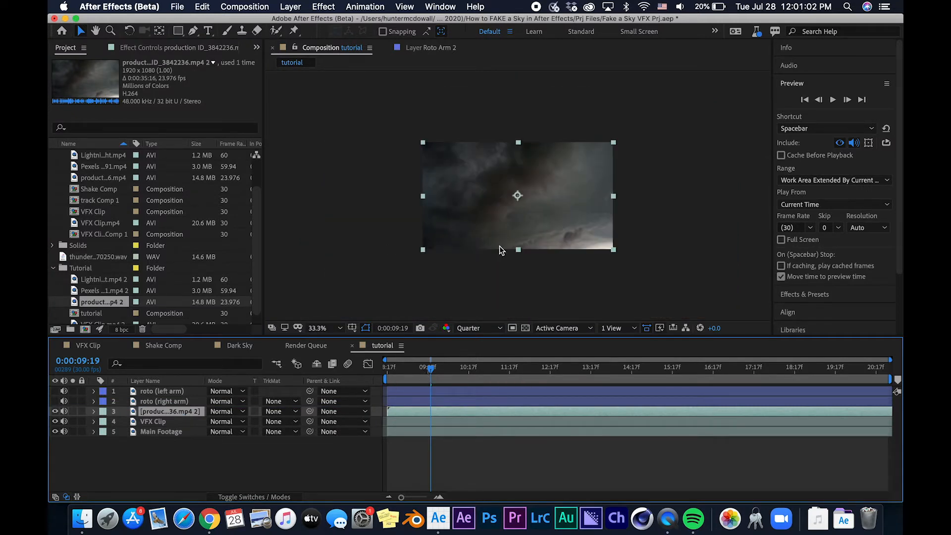
pyautogui.press('s')
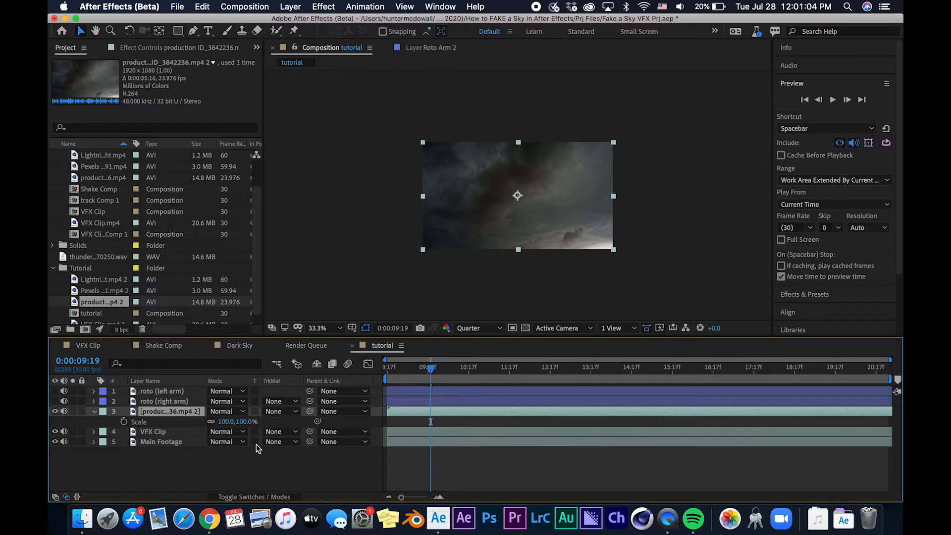
pyautogui.click(228, 423)
pyautogui.write('130')
pyautogui.press('Return')
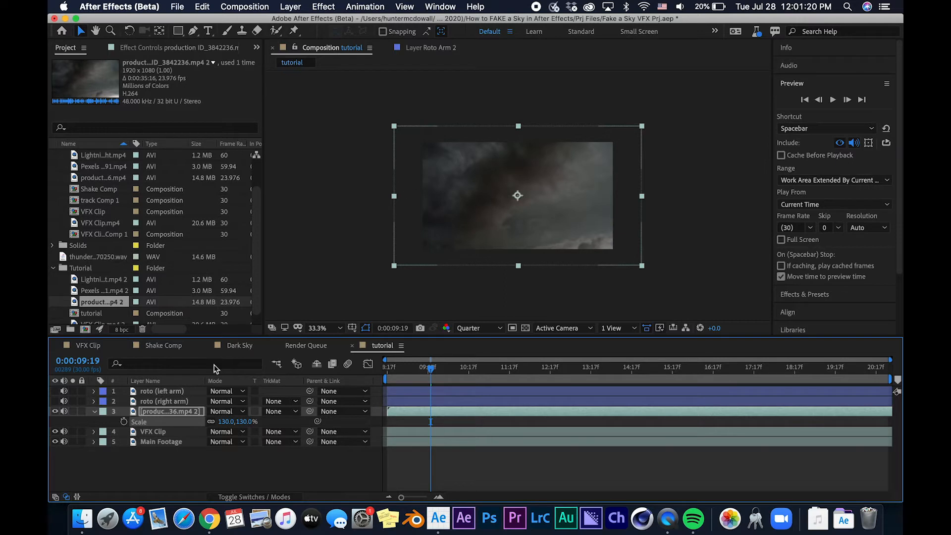
# - Move the VFX Clip layer above the dark cloud clip in the layer stack
pyautogui.click(171, 433)
pyautogui.click(170, 49)
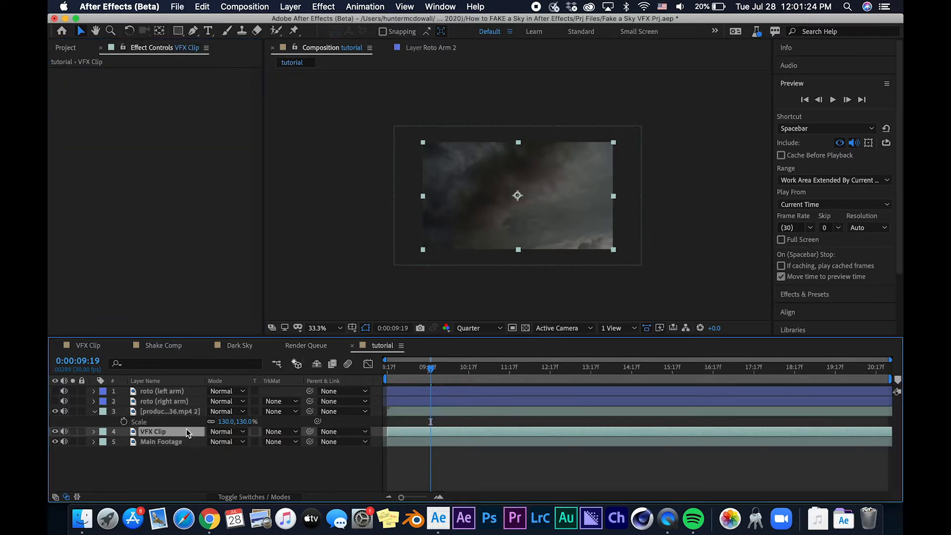
pyautogui.moveTo(186, 429); pyautogui.dragTo(188, 412)
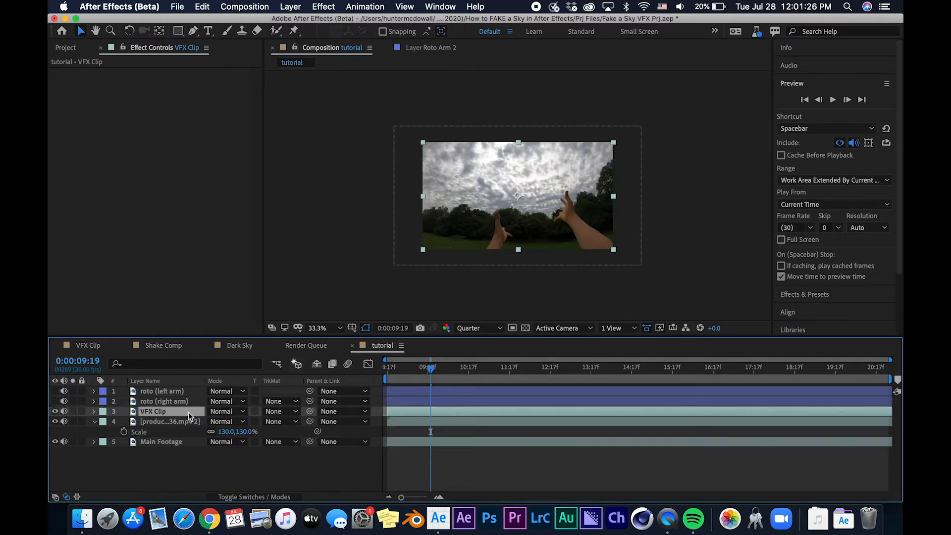
# - Rename the dark cloud clip layer as "Dark Sky"
pyautogui.click(179, 422)
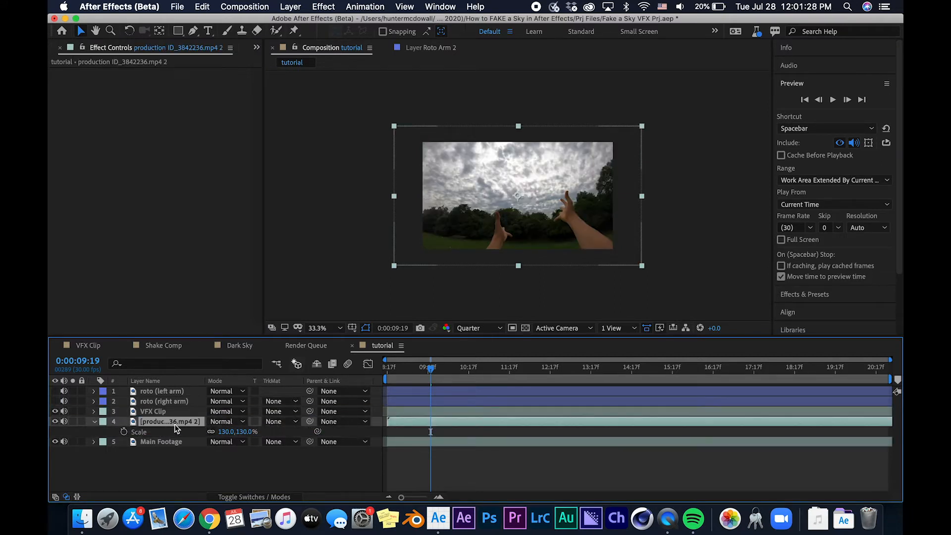
pyautogui.press('Return')
pyautogui.write('Dark Sky')
pyautogui.press('Return')
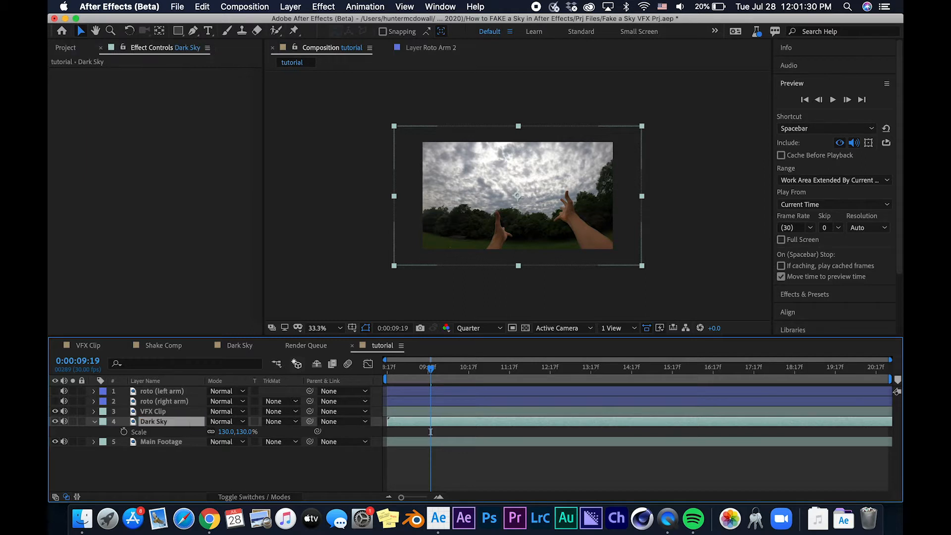
# - Set the Dark Sky layer's track matte to Alpha Matte, using VFX Clip as the matte
pyautogui.click(270, 497)
pyautogui.click(269, 497)
pyautogui.click(281, 421)
pyautogui.click(297, 452)
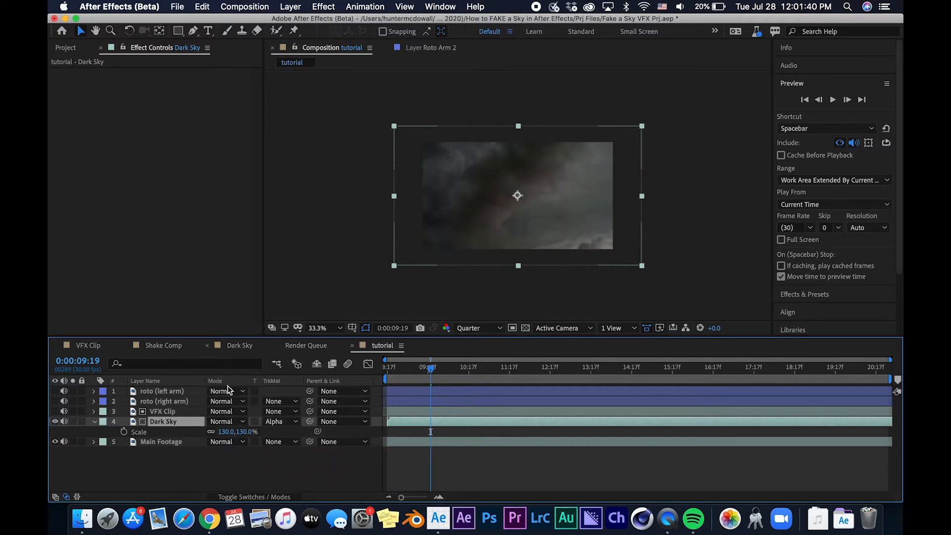
# - Apply the Extract keying effect to VFX Clip with Black Point 113, Black Softness 29 and White Softness 22
pyautogui.click(180, 412)
pyautogui.click(475, 6)
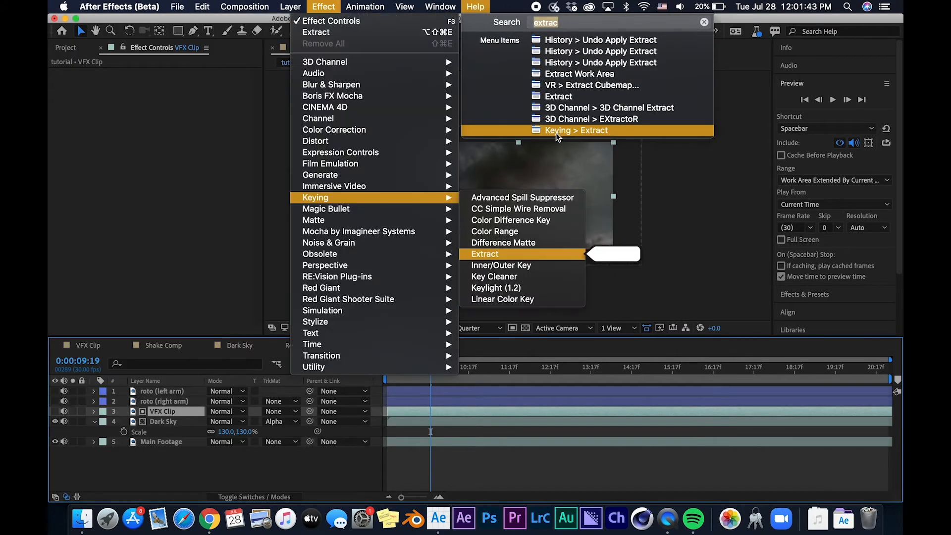
pyautogui.click(556, 131)
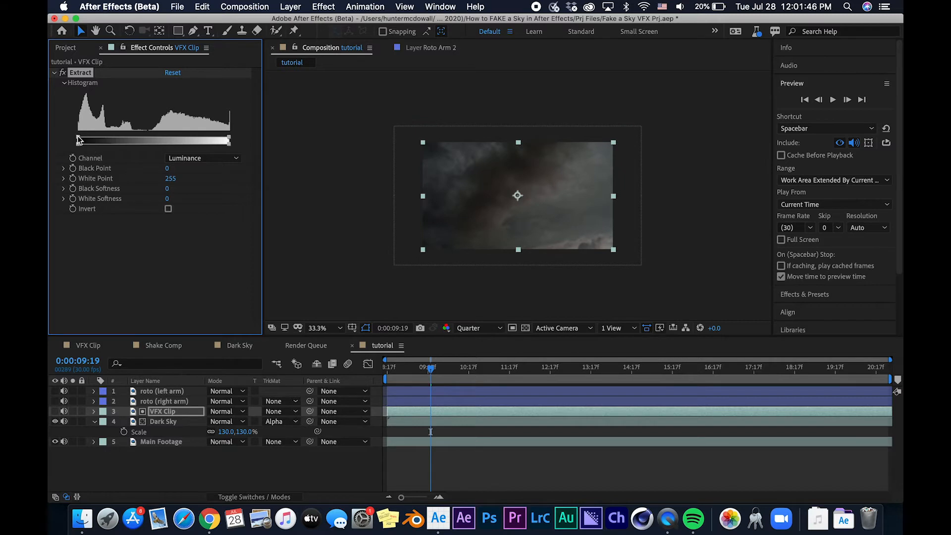
pyautogui.moveTo(79, 140); pyautogui.dragTo(145, 140)
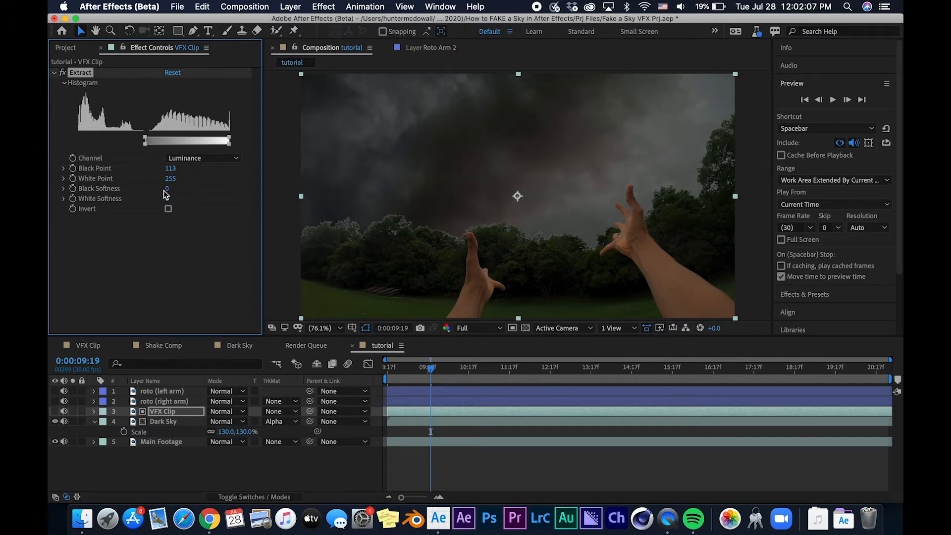
pyautogui.moveTo(169, 190); pyautogui.dragTo(183, 190)
pyautogui.moveTo(167, 198); pyautogui.dragTo(183, 199)
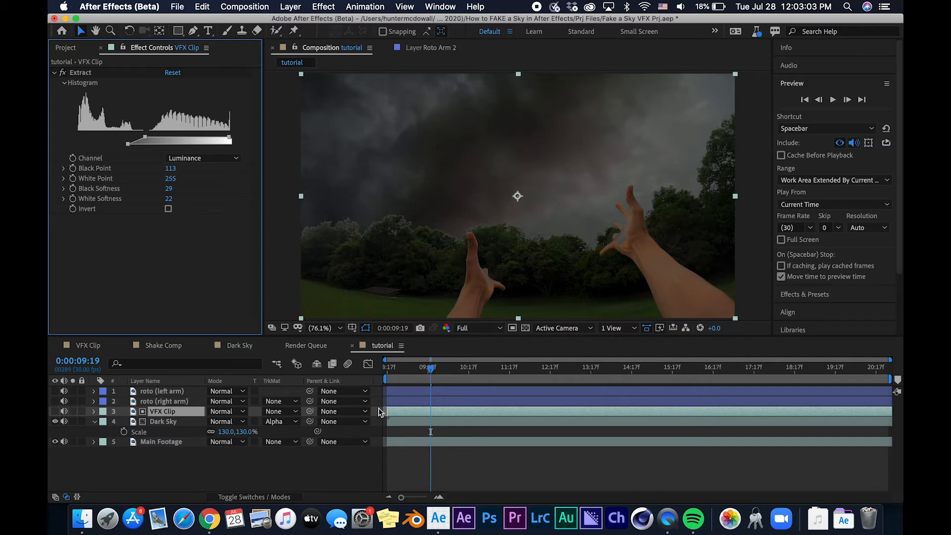
# - Set the preview resolution to Quarter, play back the sky replacement, and return the playhead to 0:00:08:17
pyautogui.click(464, 328)
pyautogui.click(472, 400)
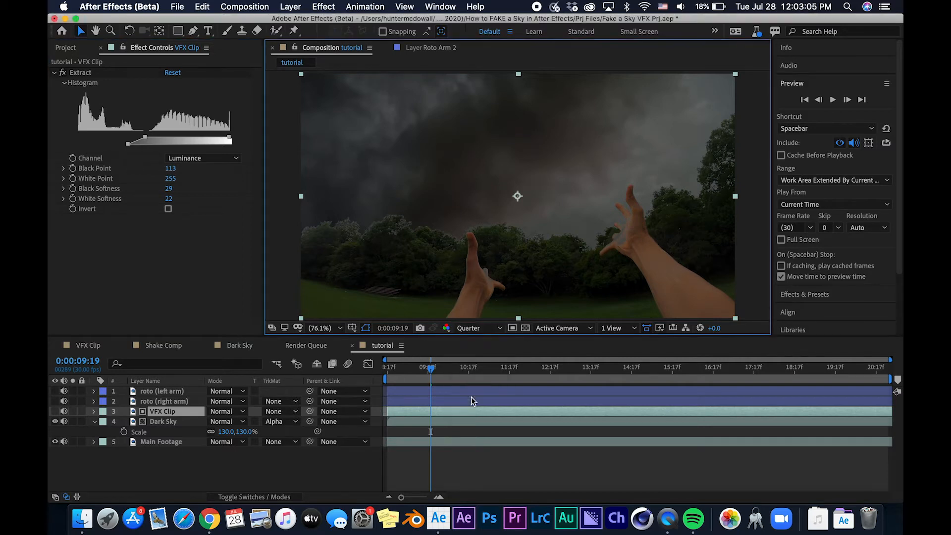
pyautogui.press('space')
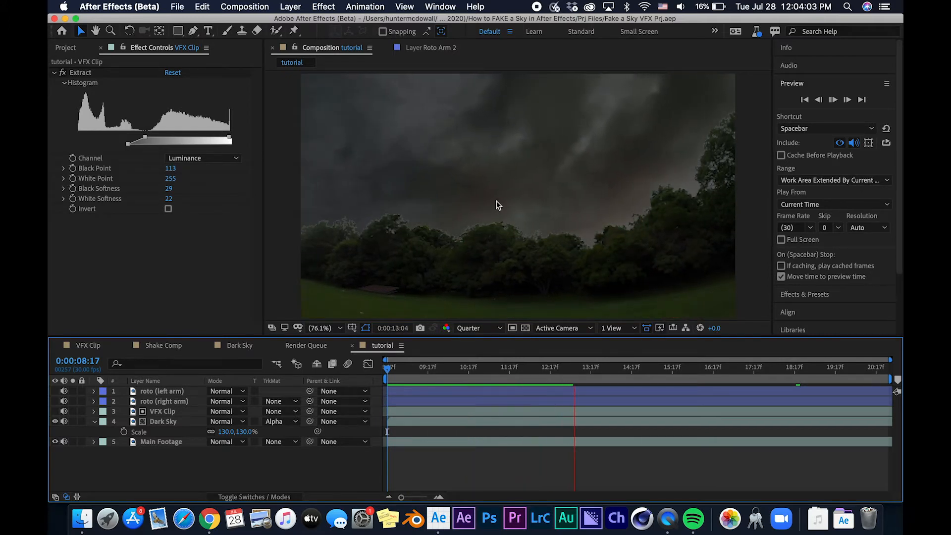
pyautogui.press('space')
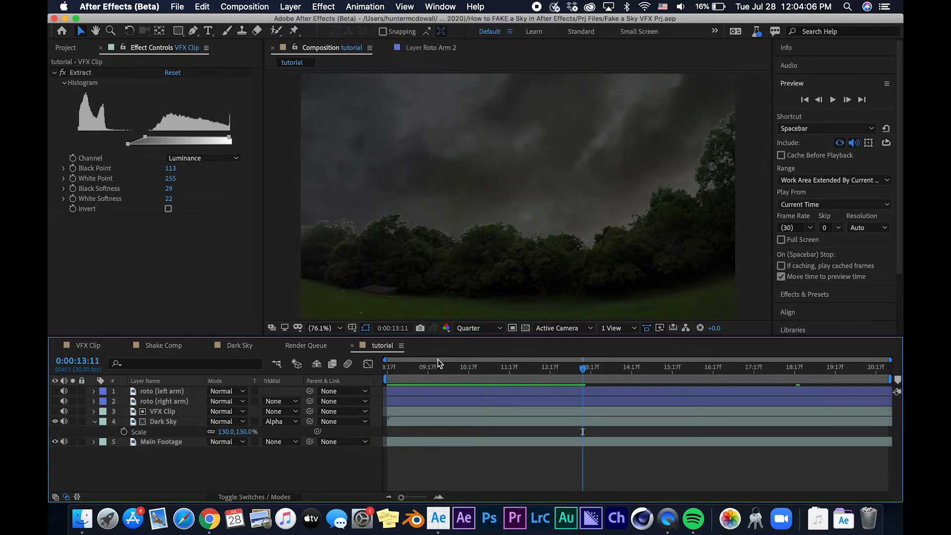
pyautogui.moveTo(442, 371); pyautogui.dragTo(319, 364)
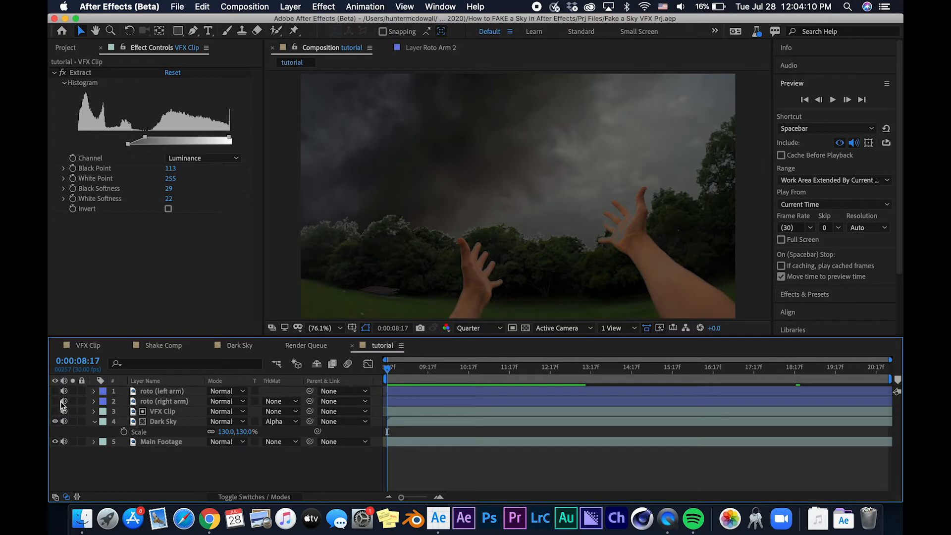
# - Pre-compose the VFX Clip and Dark Sky layers into "Sky Comp" with all attributes moved, and label it Yellow
pyautogui.click(158, 423)
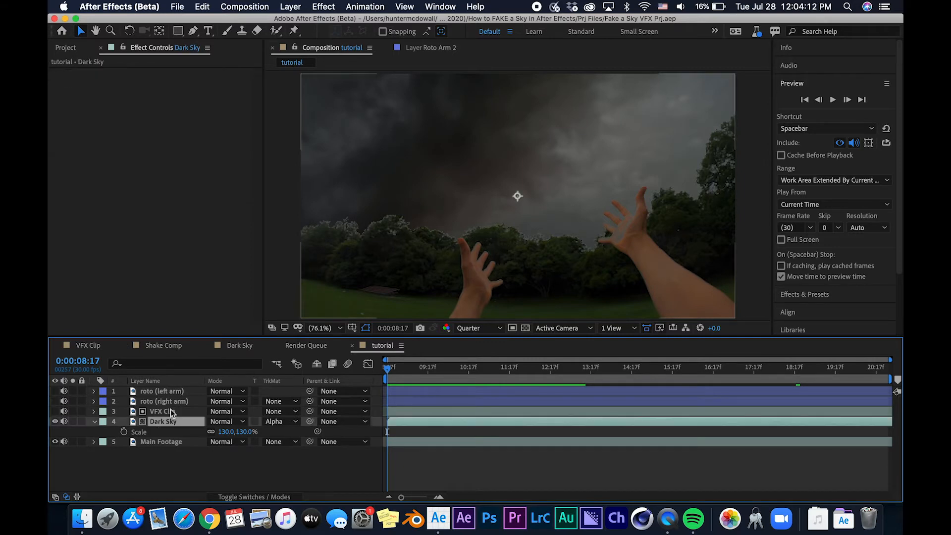
pyautogui.keyDown('shift'); pyautogui.click(172, 414); pyautogui.keyUp('shift')
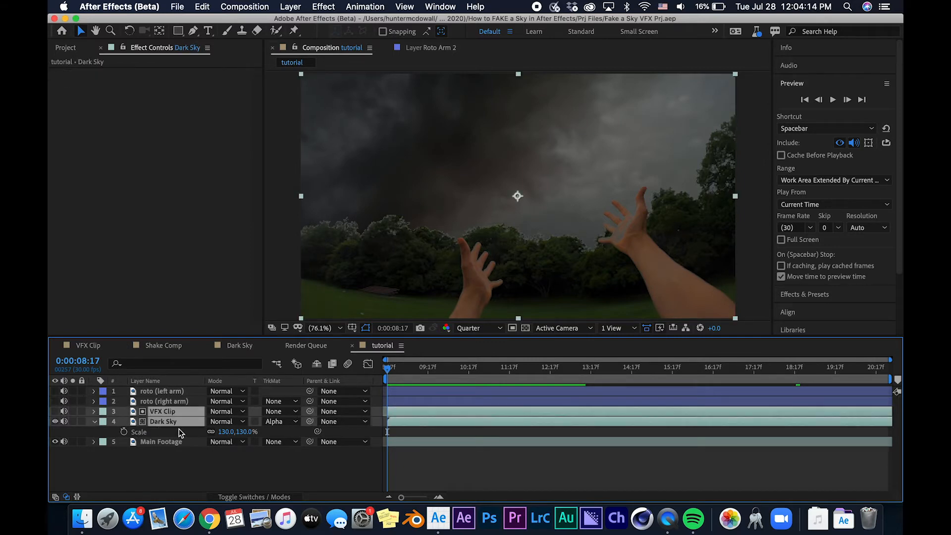
pyautogui.press('super+shift+c')
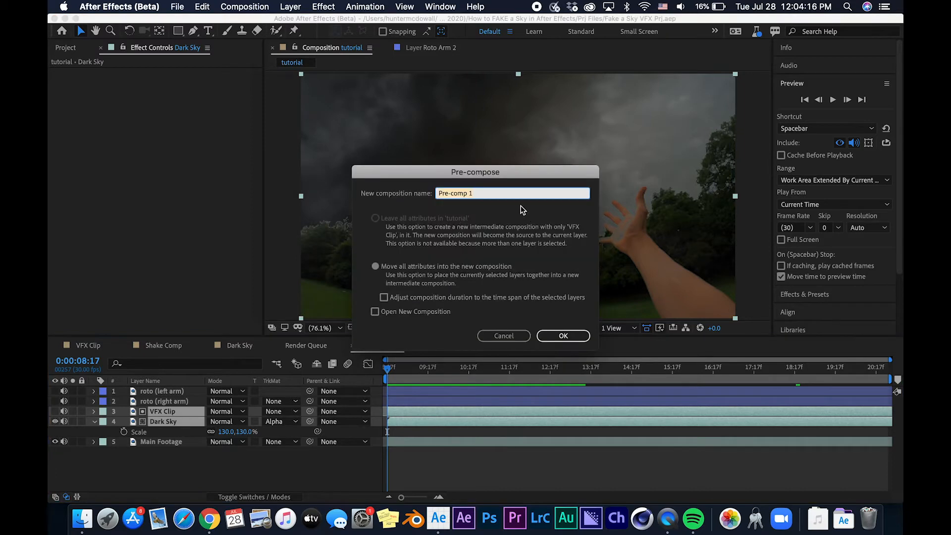
pyautogui.press('BackSpace')
pyautogui.write('Sky Comp')
pyautogui.press('Return')
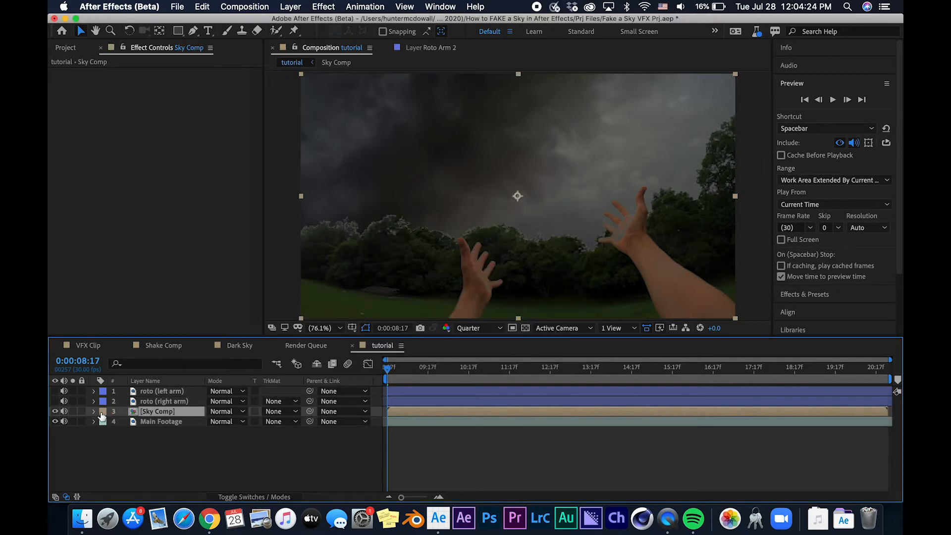
pyautogui.click(109, 411)
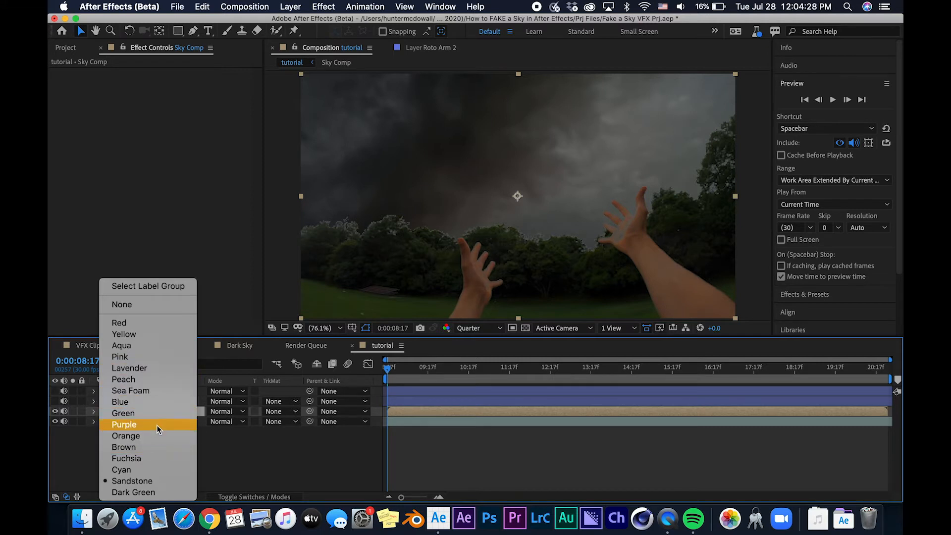
pyautogui.click(154, 335)
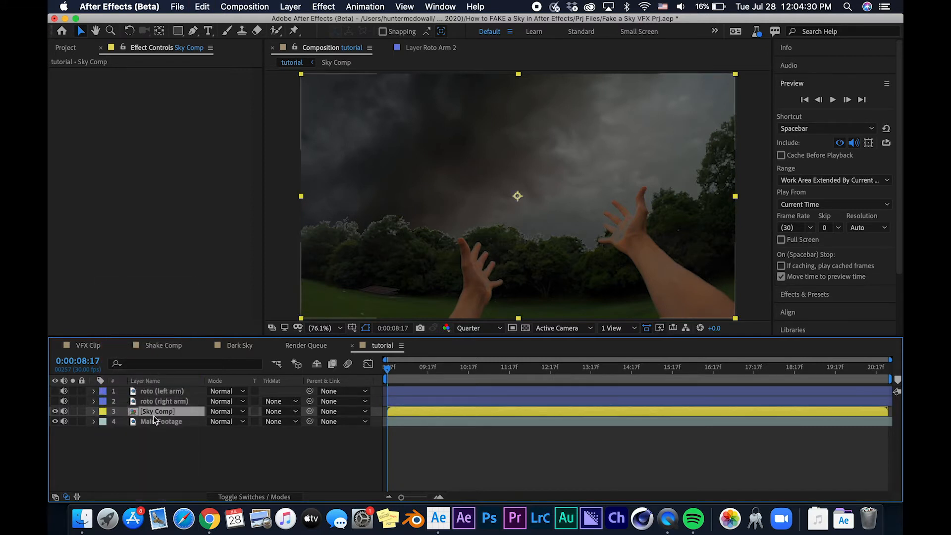
# - Set the preview resolution to Full and examine both hands where the dark sky shows through their edges
pyautogui.click(176, 400)
pyautogui.scroll(3, 586, 274)
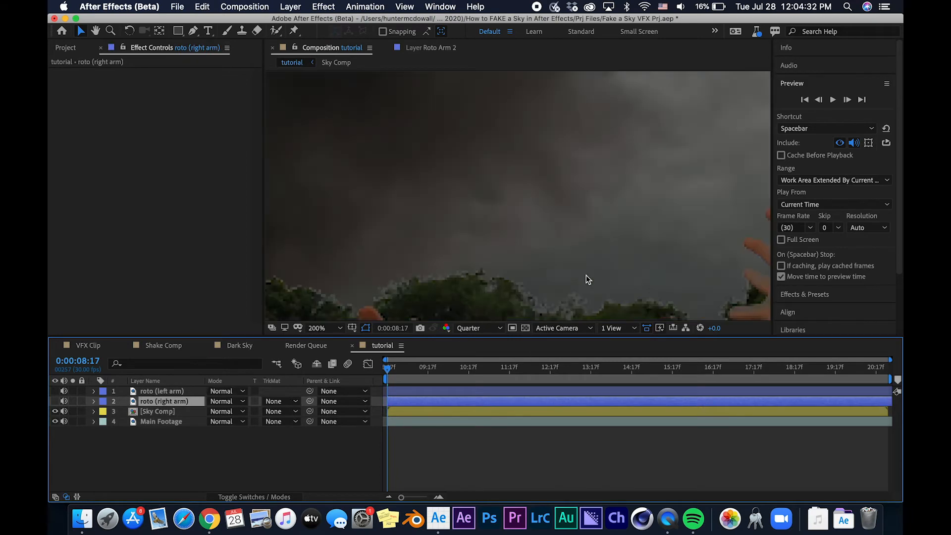
pyautogui.press('v')
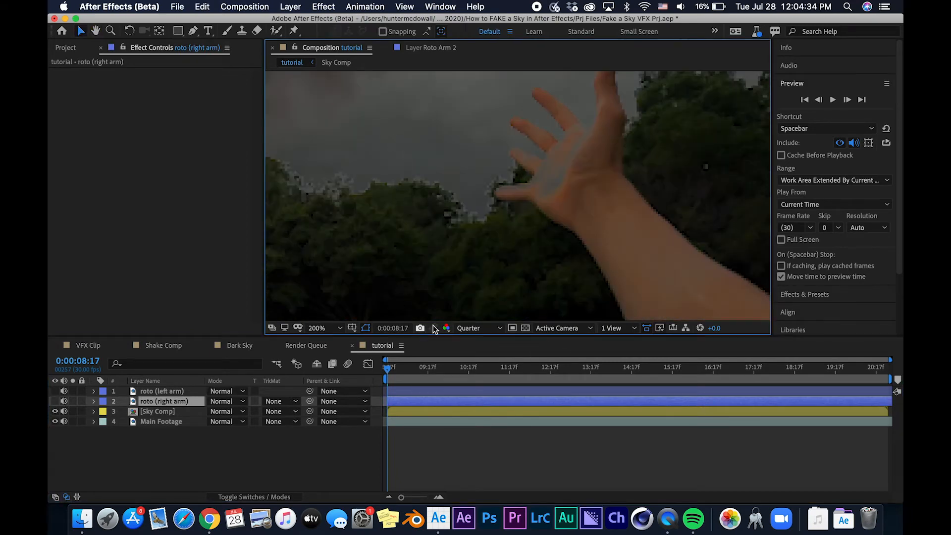
pyautogui.click(478, 328)
pyautogui.click(475, 353)
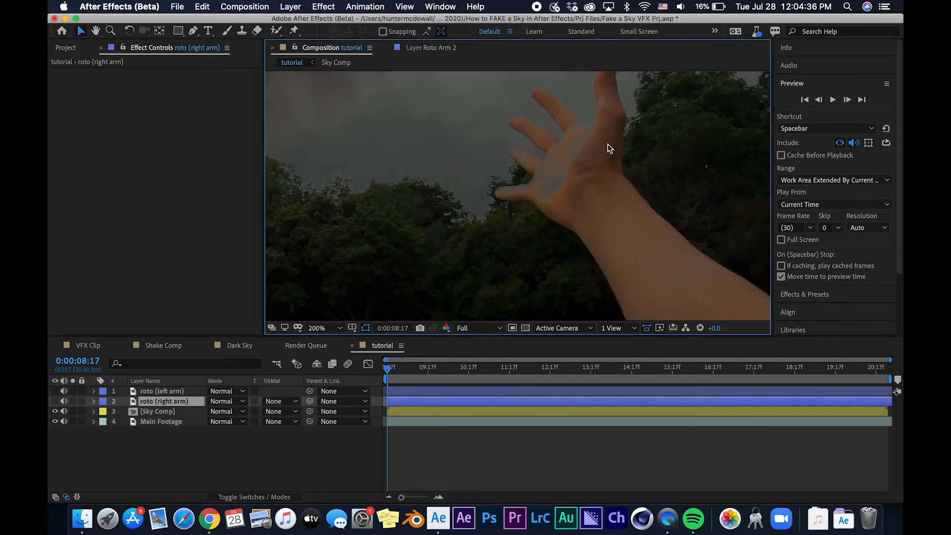
pyautogui.press(',')
pyautogui.scroll(2, 595, 190)
pyautogui.press('h')
pyautogui.moveTo(535, 219); pyautogui.dragTo(596, 257)
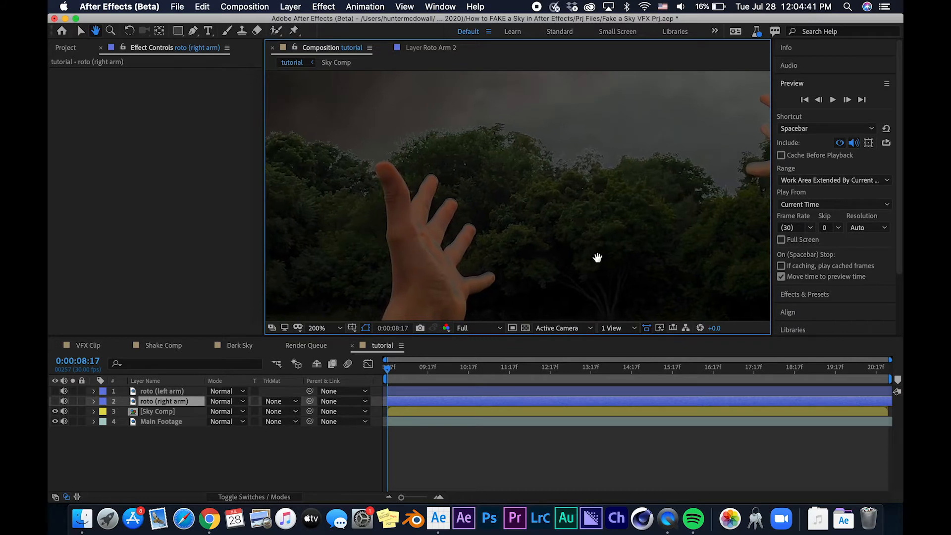
pyautogui.press(',')
pyautogui.press(',')
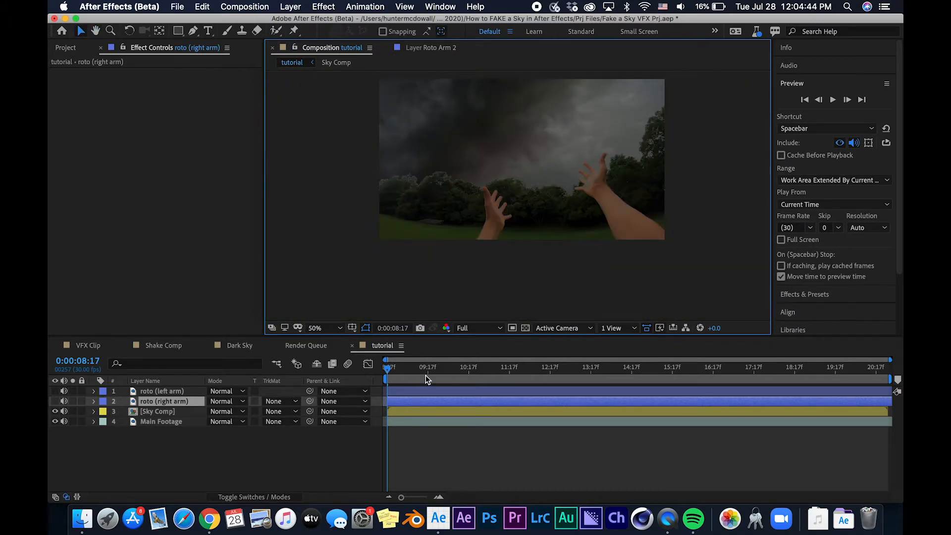
# - Trim the ends of the roto (left arm) and roto (right arm) layers to 0:00:11:29 and return the playhead to 0:00:08:17
pyautogui.moveTo(426, 376); pyautogui.dragTo(525, 381)
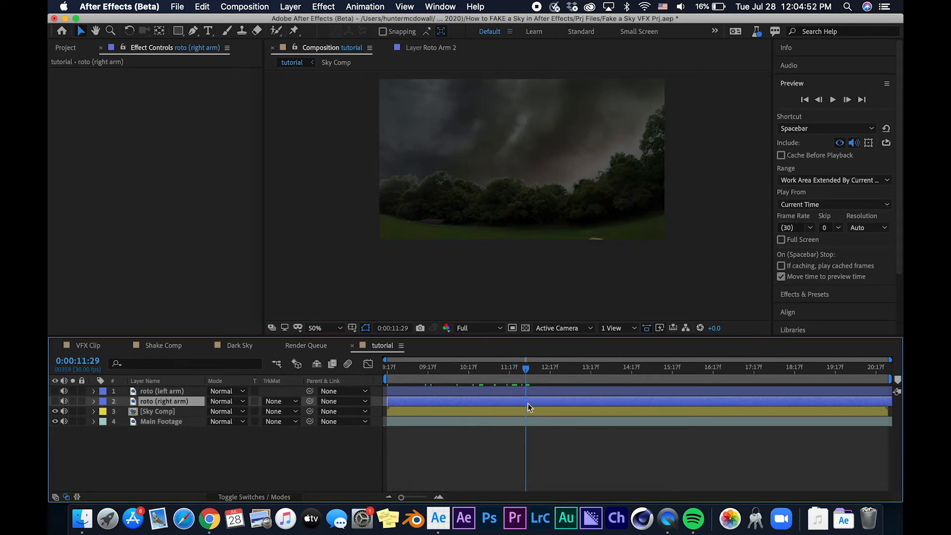
pyautogui.keyDown('shift'); pyautogui.click(523, 391); pyautogui.keyUp('shift')
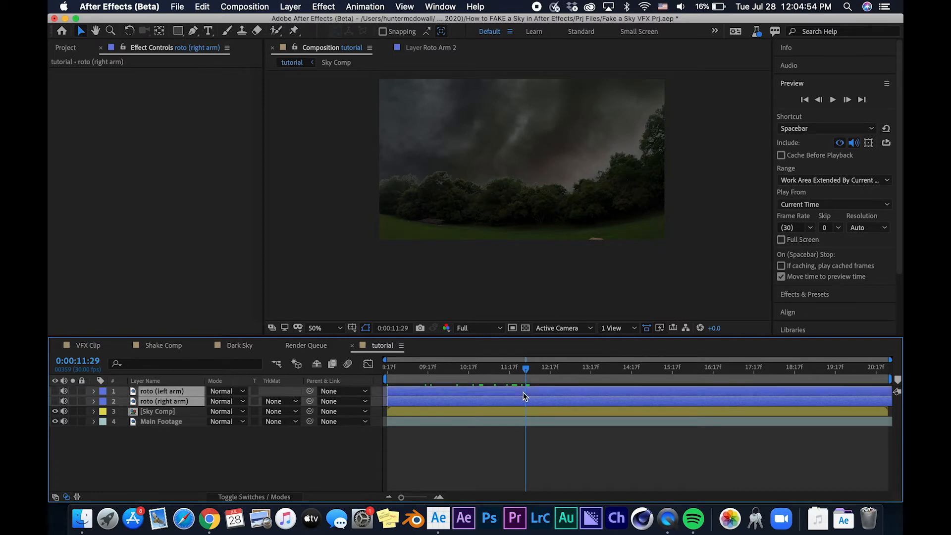
pyautogui.hotkey('alt', ']')
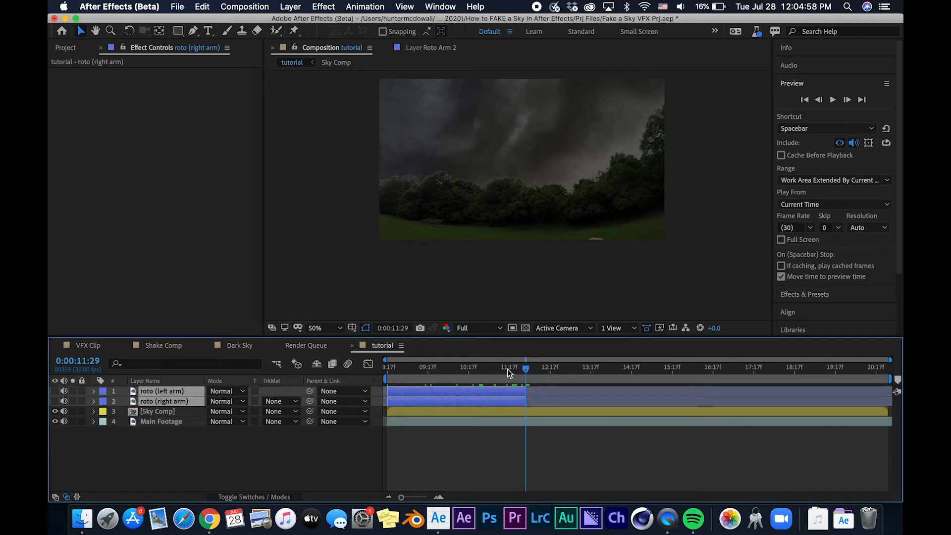
pyautogui.moveTo(526, 372); pyautogui.dragTo(365, 381)
pyautogui.press('F2')
# - Make the roto (right arm) layer visible and open it in its own layer view, framed on the right arm
pyautogui.click(166, 403)
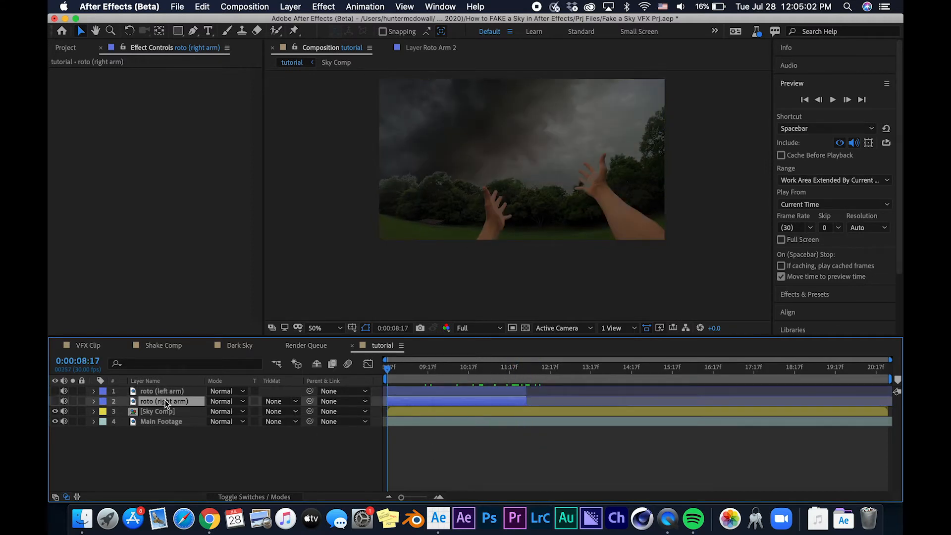
pyautogui.click(55, 401)
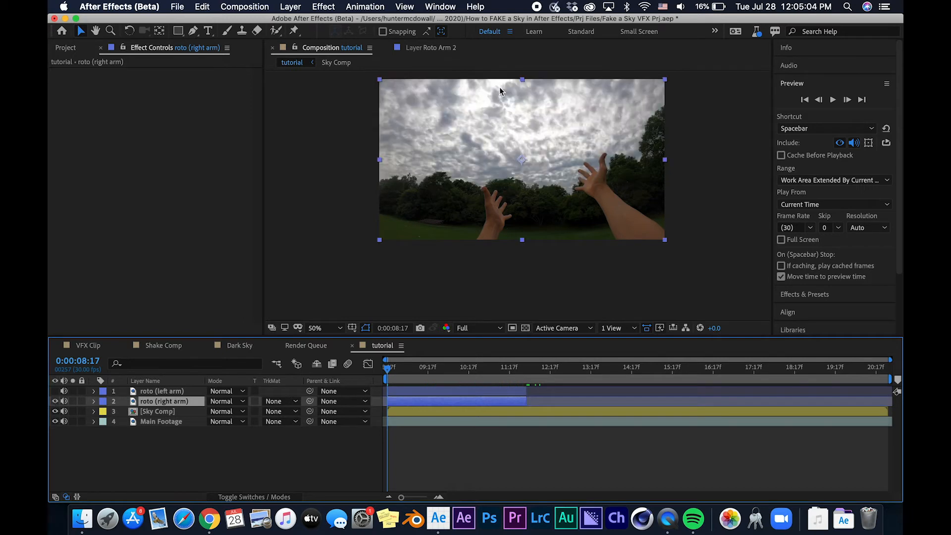
pyautogui.doubleClick(193, 405)
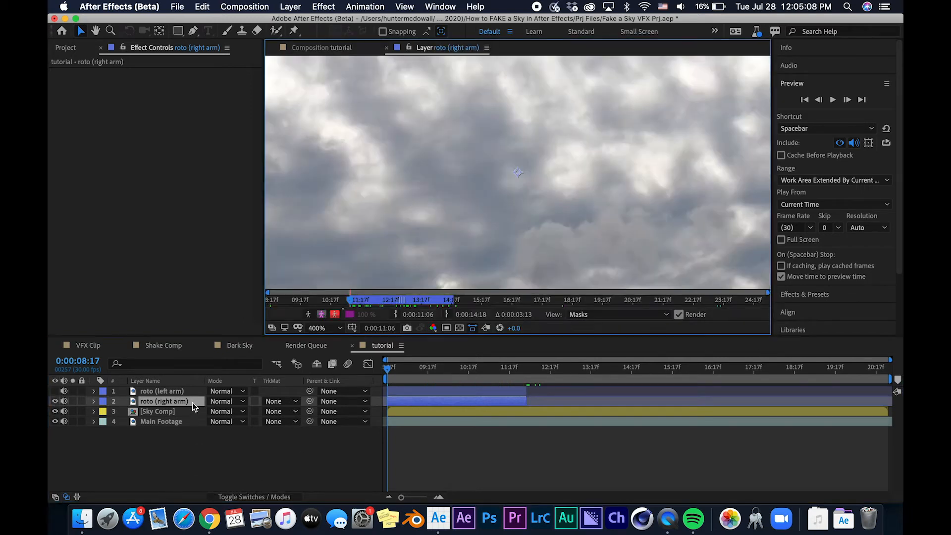
pyautogui.press('space')
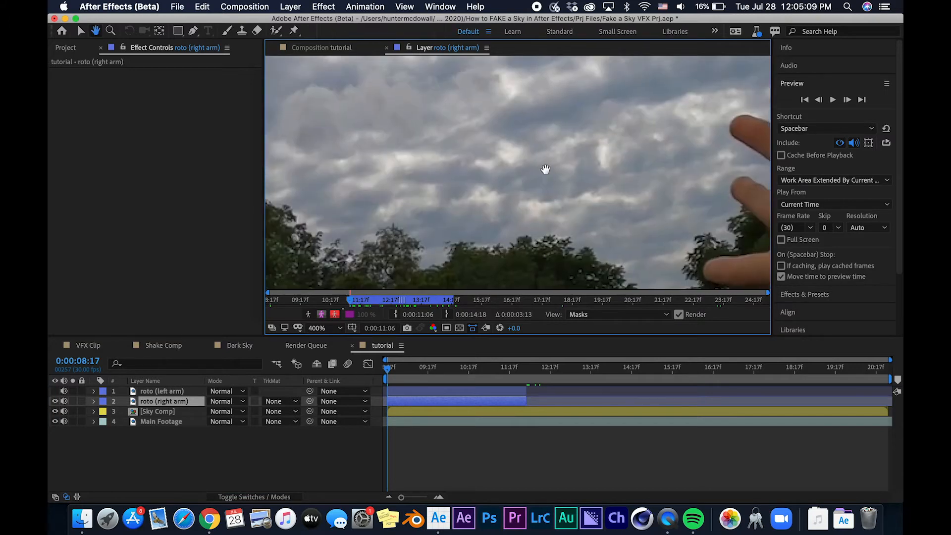
pyautogui.scroll(-1, 449, 161)
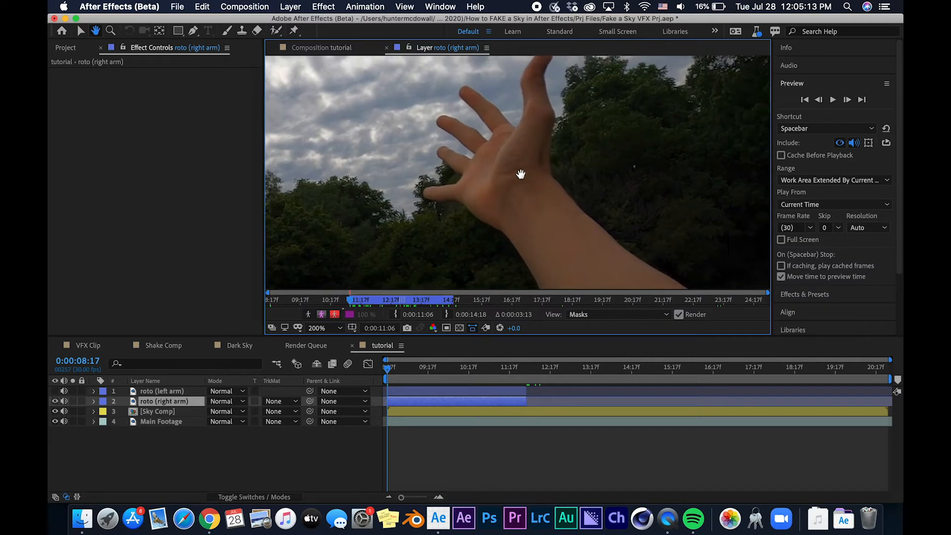
pyautogui.scroll(-1, 520, 180)
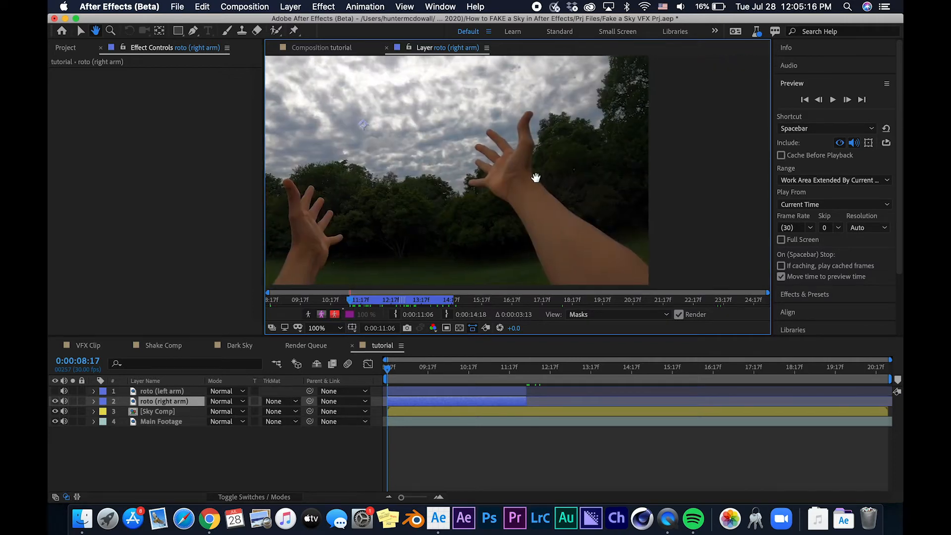
# - Paint Roto Brush foreground strokes over the right hand's fingers and palm on the layer's first frame
pyautogui.hotkey('alt', 'w')
pyautogui.click(526, 112)
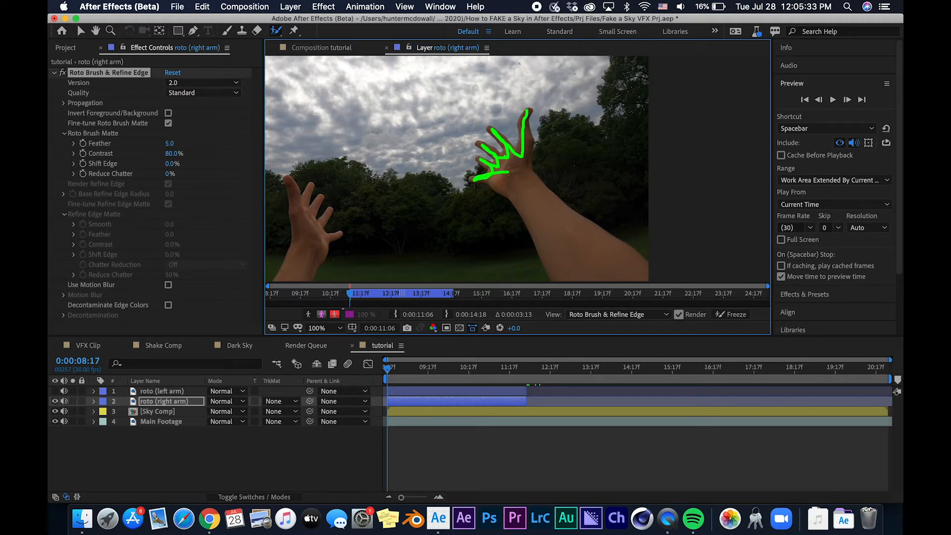
pyautogui.scroll(4, 512, 174)
pyautogui.moveTo(607, 199); pyautogui.dragTo(574, 266)
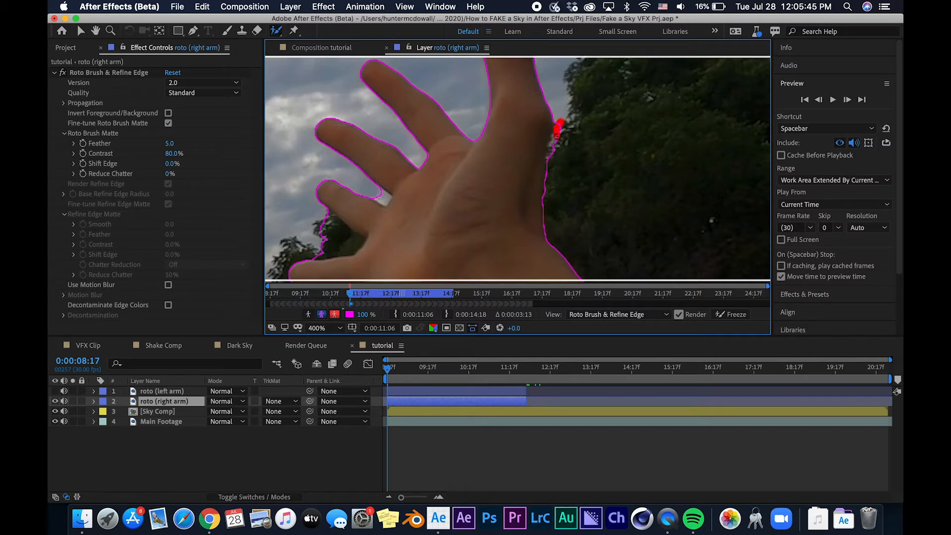
# - Subtract the trees and sky beside the thumb and between the lower fingers from the right-arm matte with Roto Brush background strokes
pyautogui.moveTo(558, 128); pyautogui.dragTo(548, 188)
pyautogui.moveTo(551, 154); pyautogui.dragTo(694, 113)
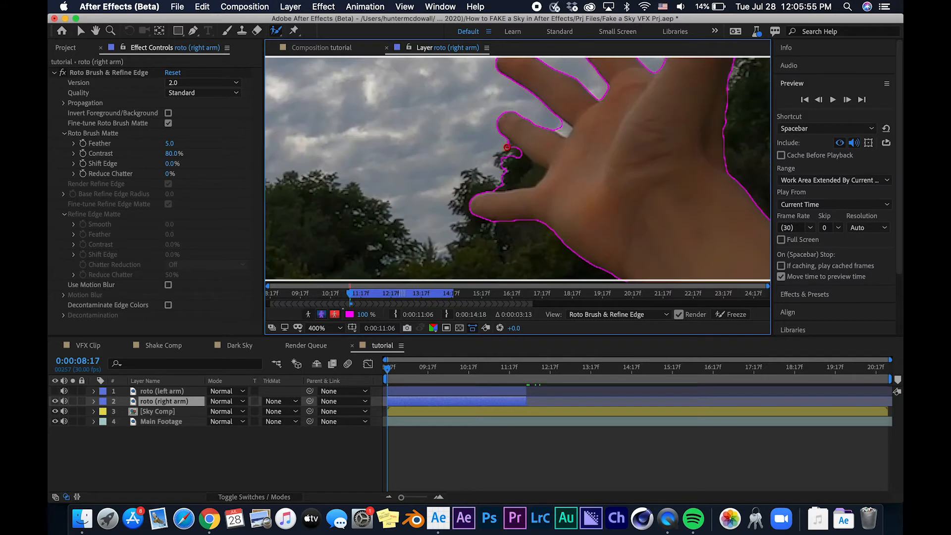
pyautogui.moveTo(508, 147)
pyautogui.mouseDown()
pyautogui.moveTo(538, 176)
pyautogui.moveTo(488, 189)
pyautogui.mouseUp()
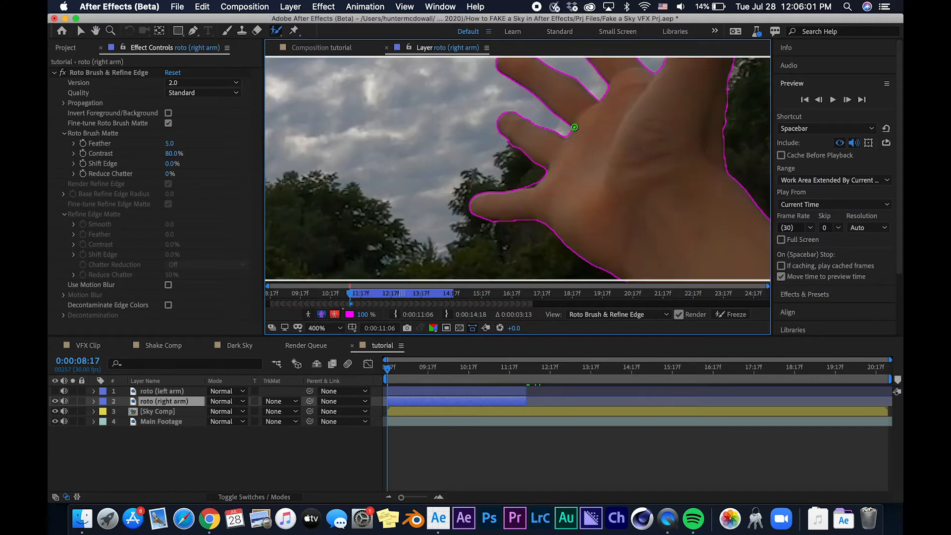
pyautogui.moveTo(632, 109); pyautogui.dragTo(664, 78)
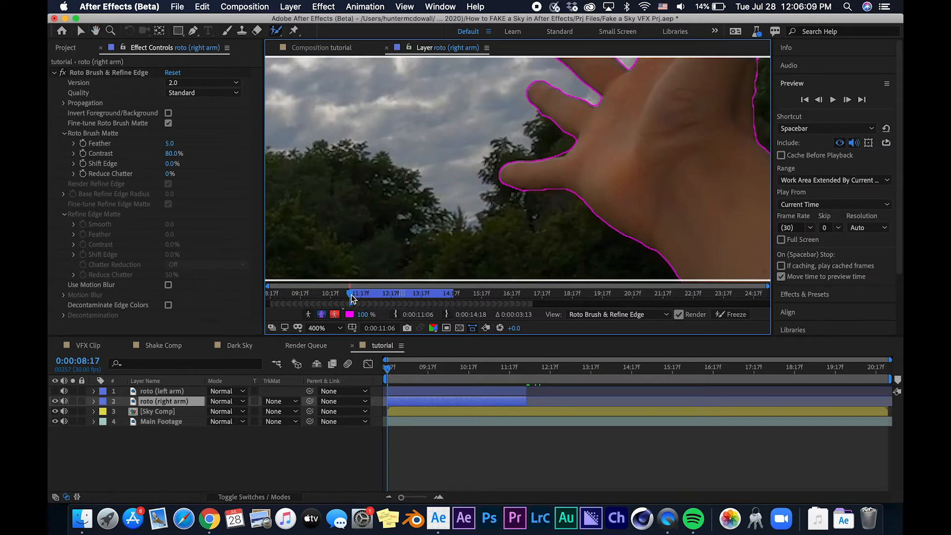
# - Propagate the right-arm matte to layer time 0:00:11:18, subtracting background that spills in around the fingers
pyautogui.moveTo(352, 297); pyautogui.dragTo(358, 297)
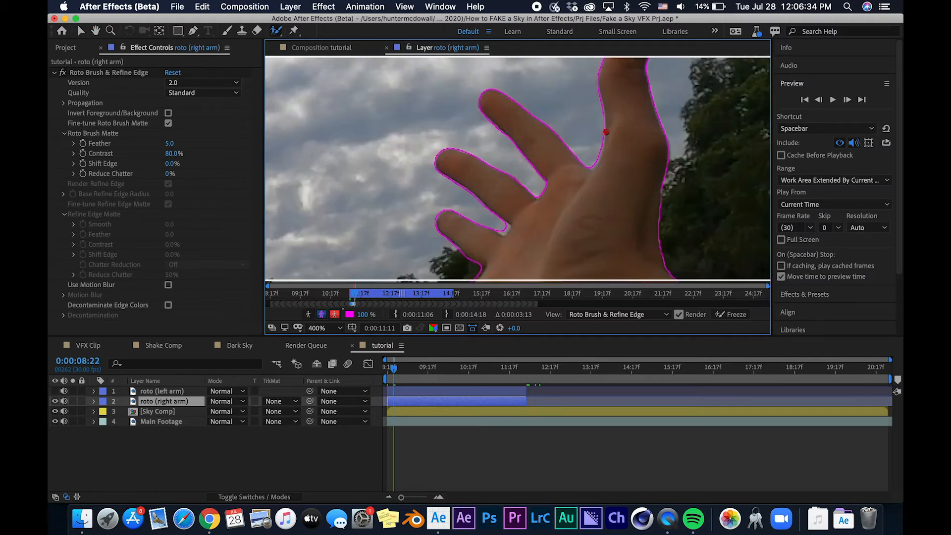
pyautogui.moveTo(468, 173); pyautogui.dragTo(457, 181)
pyautogui.press('pagedown')
pyautogui.press('pagedown')
pyautogui.press('pagedown')
pyautogui.press('pagedown')
pyautogui.press('pagedown')
pyautogui.press('pagedown')
pyautogui.press('pagedown')
pyautogui.moveTo(559, 183); pyautogui.dragTo(560, 114)
pyautogui.moveTo(588, 120); pyautogui.dragTo(578, 135)
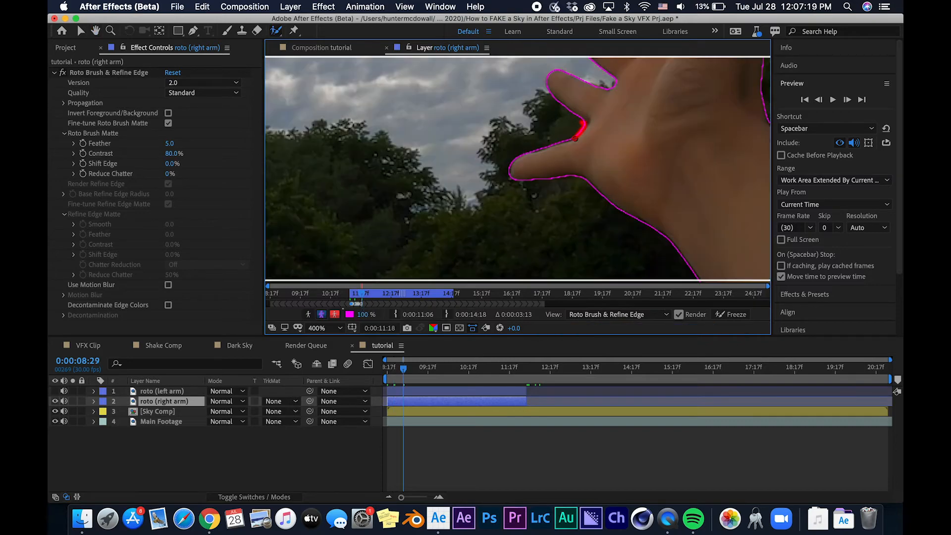
# - Advance the right-arm roto another 13 frames and clean up the matte around the fingers
pyautogui.press('pagedown')
pyautogui.press('pagedown')
pyautogui.press('pagedown')
pyautogui.press('pagedown')
pyautogui.press('pagedown')
pyautogui.press('pagedown')
pyautogui.press('pagedown')
pyautogui.press('pagedown')
pyautogui.press('pagedown')
pyautogui.press('pagedown')
pyautogui.press('pagedown')
pyautogui.press('pagedown')
pyautogui.press('pagedown')
pyautogui.moveTo(574, 89); pyautogui.dragTo(571, 157)
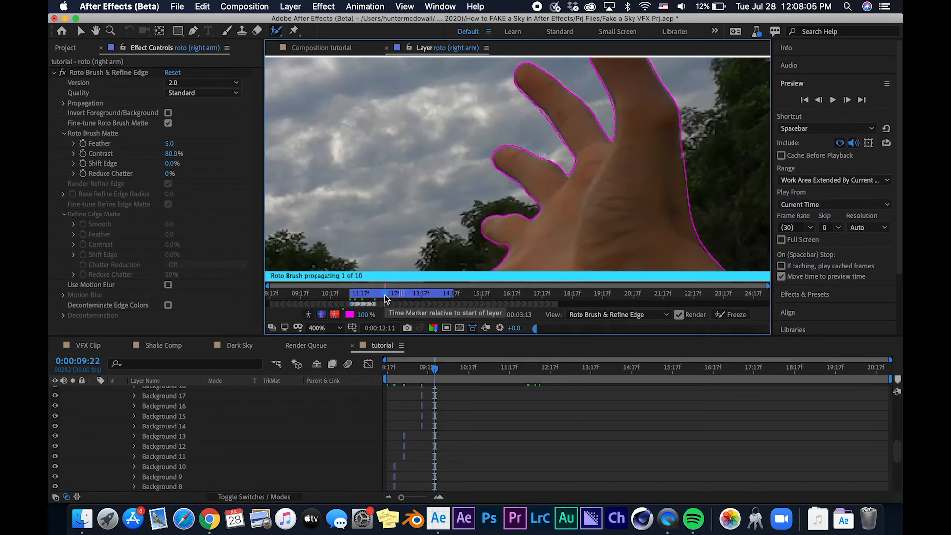
# - Continue the right-arm roto to layer time 0:00:12:19 and subtract the background in the gap between the lower fingers
pyautogui.press('pagedown')
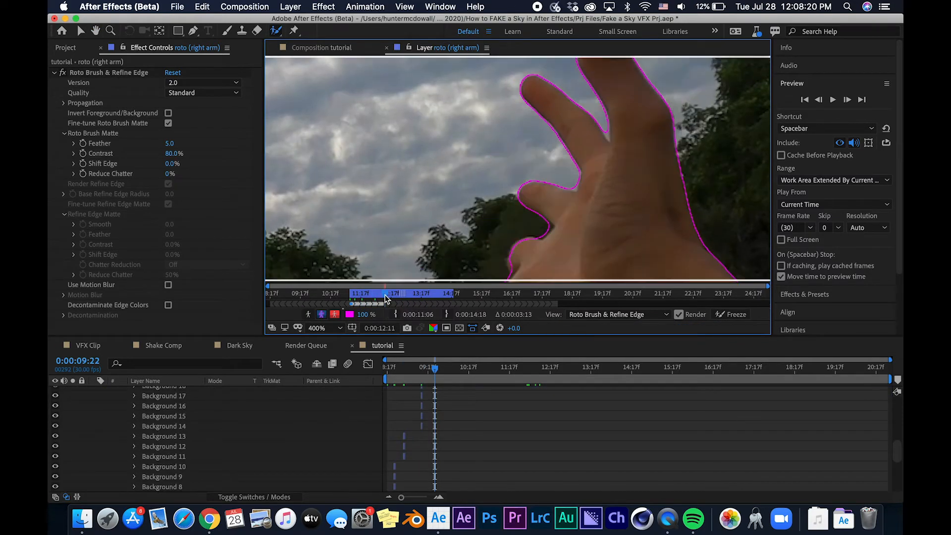
pyautogui.press('pagedown')
pyautogui.moveTo(545, 208); pyautogui.dragTo(482, 178)
pyautogui.moveTo(473, 213); pyautogui.dragTo(479, 229)
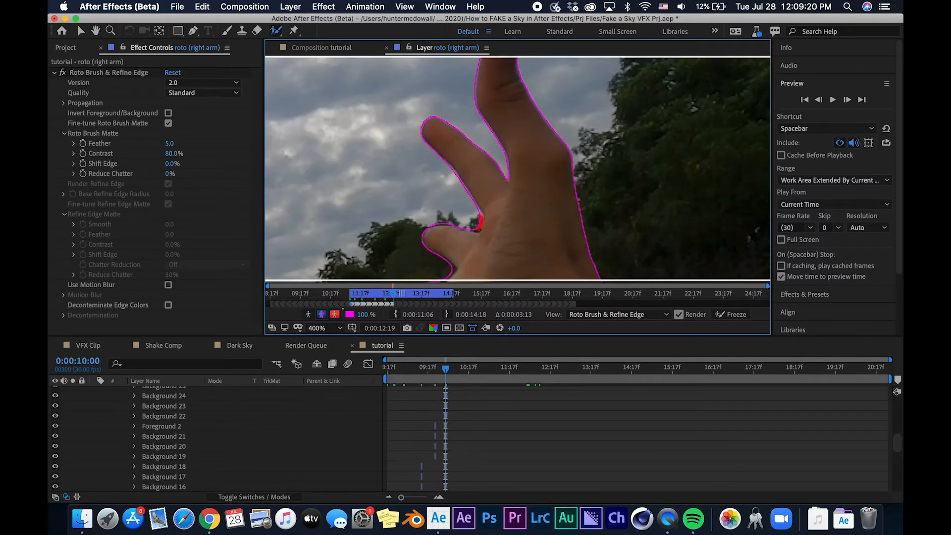
# - Propagate the right-arm matte in short stretches through to the end of the trimmed layer at 0:00:14:18
pyautogui.click(401, 294)
pyautogui.click(411, 293)
pyautogui.click(420, 293)
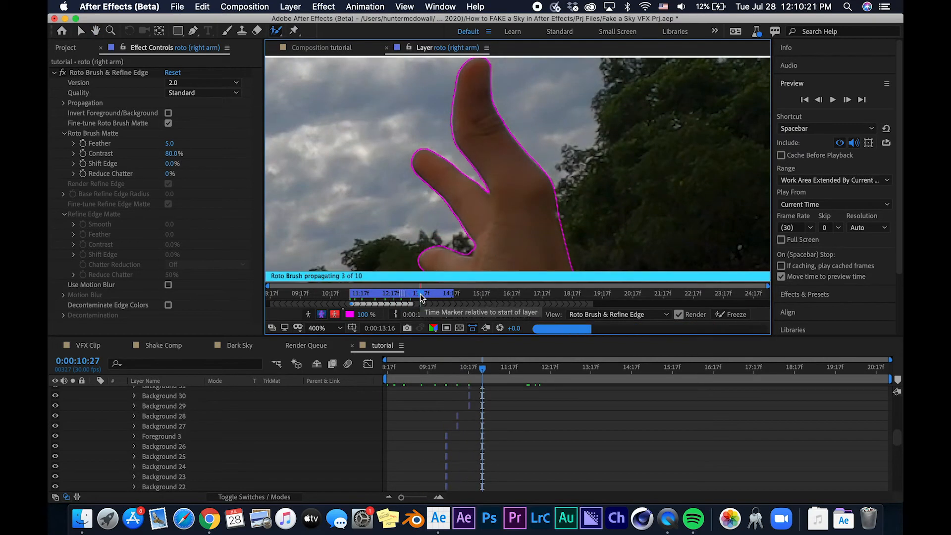
pyautogui.click(429, 294)
pyautogui.click(438, 294)
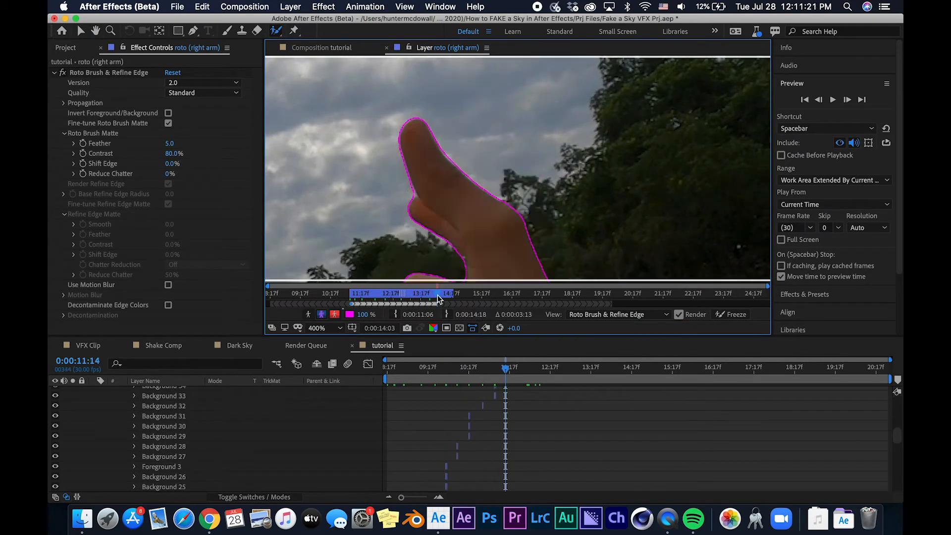
pyautogui.click(446, 294)
pyautogui.click(453, 295)
# - Check the end of the right-arm roto span with the whole frame in view and freeze the Roto Brush matte
pyautogui.press(',')
pyautogui.press(',')
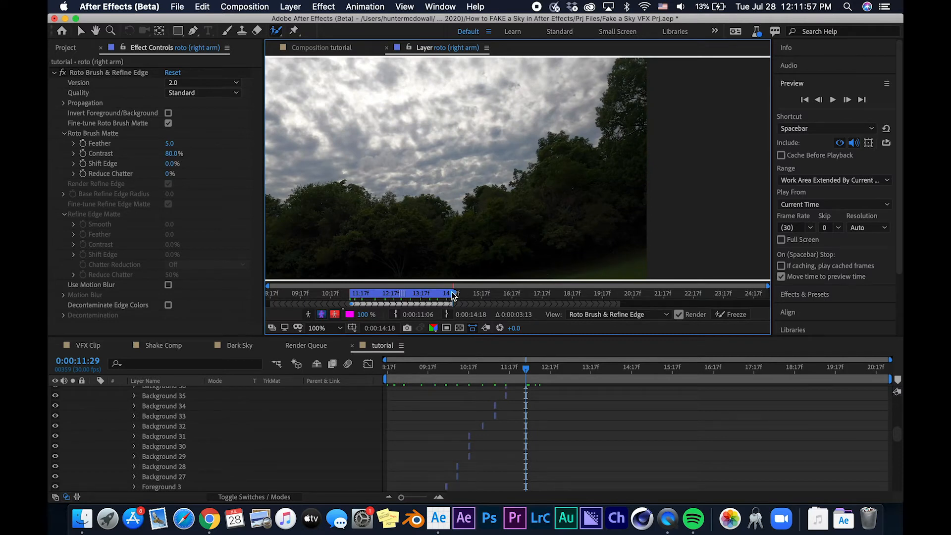
pyautogui.click(415, 298)
pyautogui.moveTo(415, 300); pyautogui.dragTo(454, 302)
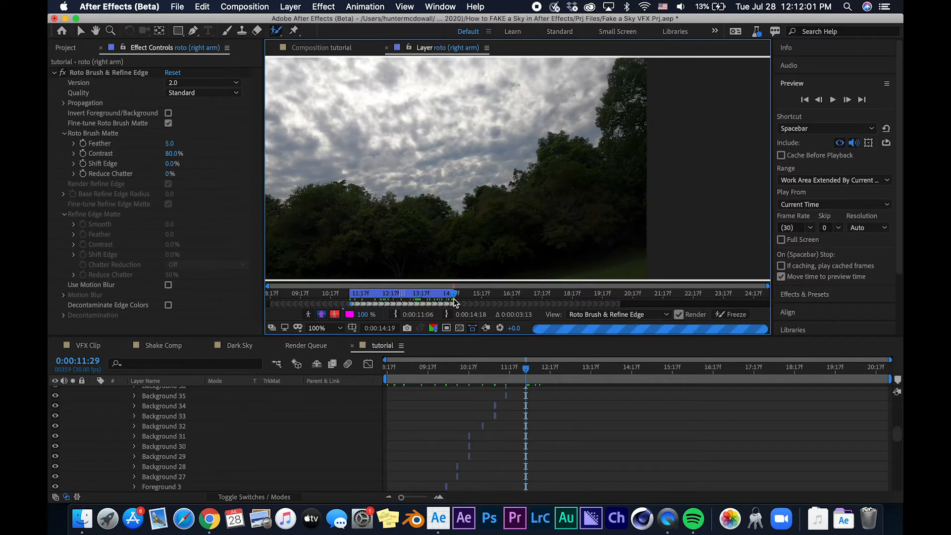
pyautogui.click(732, 315)
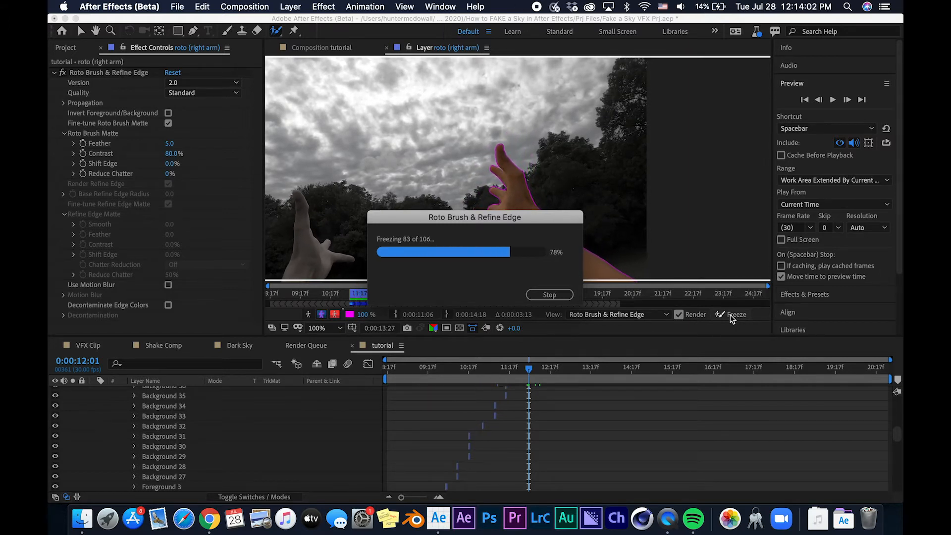
# - Open the roto (left arm) layer in its layer view and paint a Roto Brush foreground stroke over the left hand and forearm
pyautogui.doubleClick(162, 391)
pyautogui.scroll(1, 557, 153)
pyautogui.moveTo(357, 99); pyautogui.dragTo(396, 238)
# - Propagate the left-arm matte in stretches through the trimmed span and freeze it
pyautogui.click(362, 294)
pyautogui.click(382, 294)
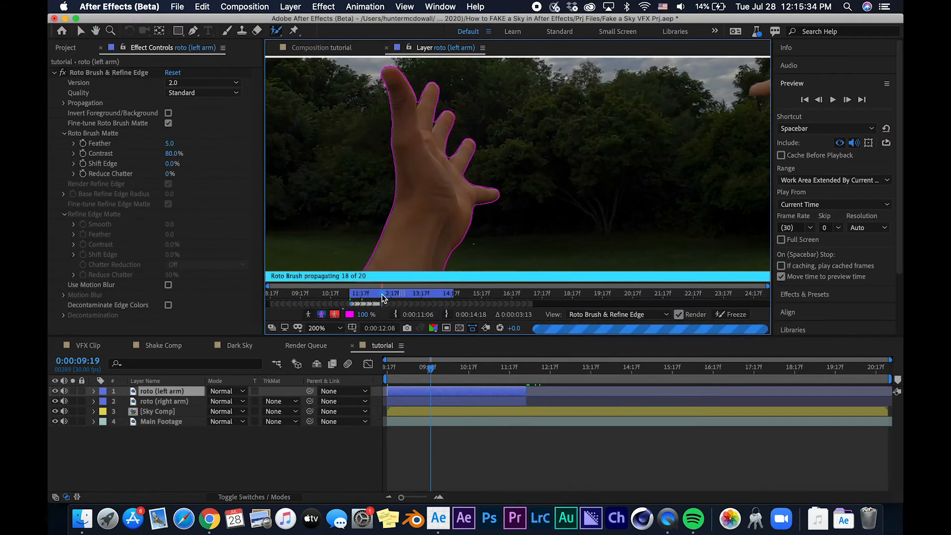
pyautogui.click(394, 295)
pyautogui.click(412, 294)
pyautogui.click(422, 294)
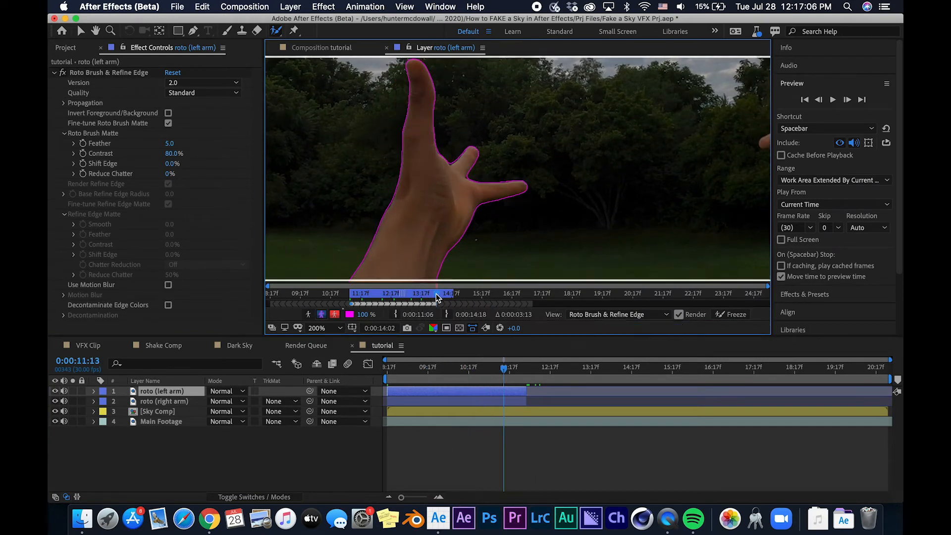
pyautogui.click(723, 314)
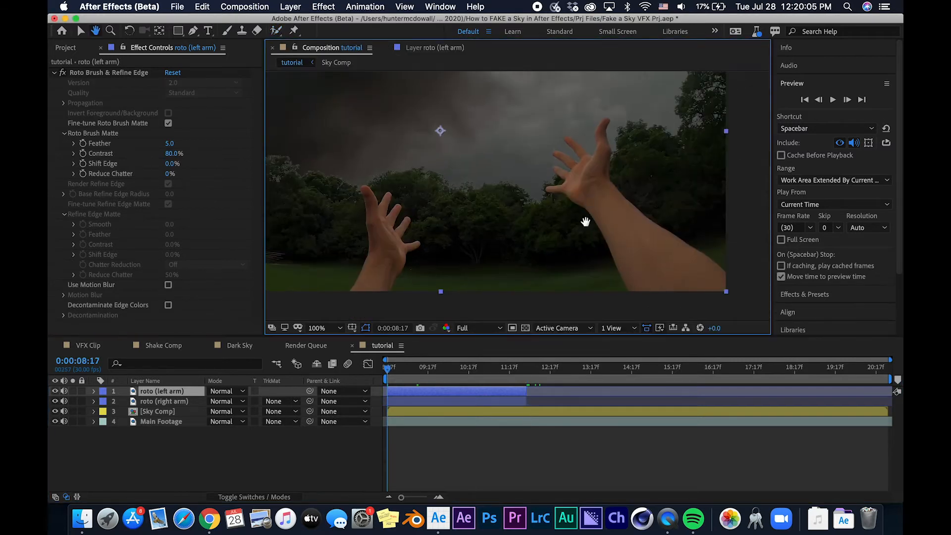
# - Examine the right hand's rotoscoped edges and Roto Brush settings in the tutorial composition, and select the Sky Comp layer
pyautogui.scroll(2, 584, 219)
pyautogui.moveTo(584, 219); pyautogui.dragTo(470, 317)
pyautogui.press('v')
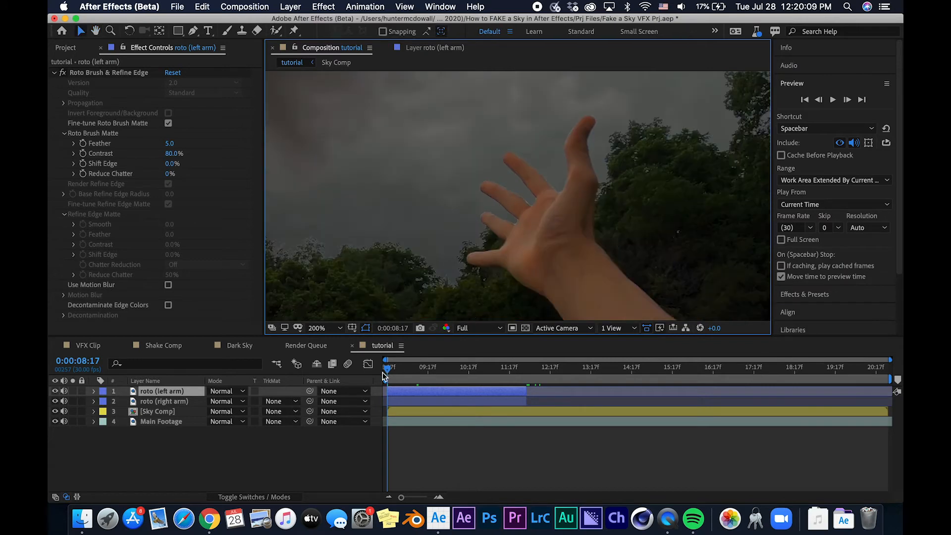
pyautogui.click(150, 402)
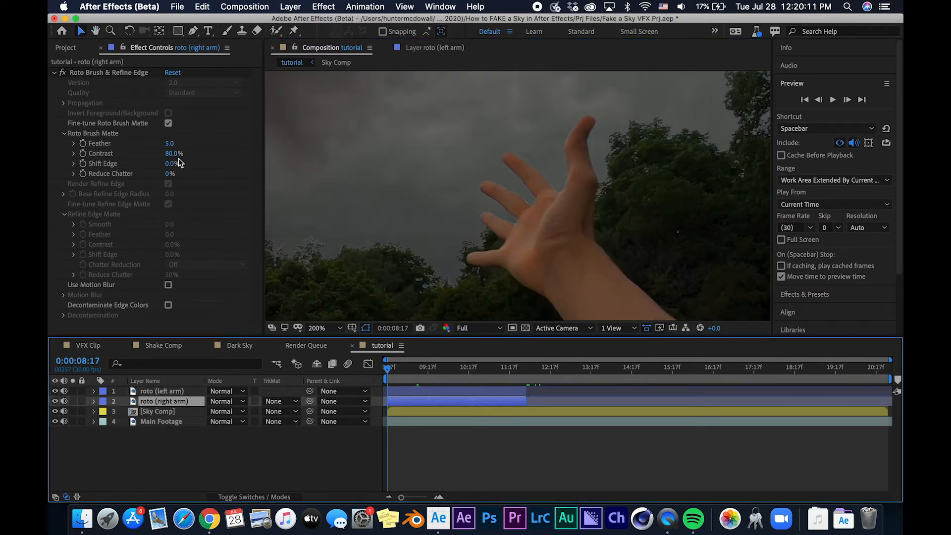
pyautogui.hotkey('shift', '/')
pyautogui.click(178, 412)
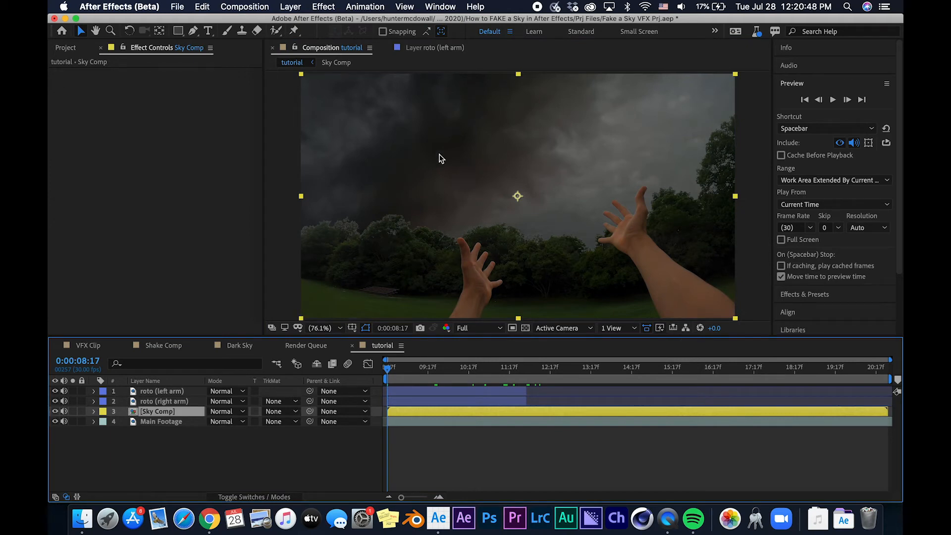
# - Draw an elliptical mask on Sky Comp in the middle of the sky at 0:00:11:03
pyautogui.moveTo(478, 372)
pyautogui.mouseDown()
pyautogui.moveTo(467, 370)
pyautogui.moveTo(500, 371)
pyautogui.moveTo(491, 371)
pyautogui.mouseUp()
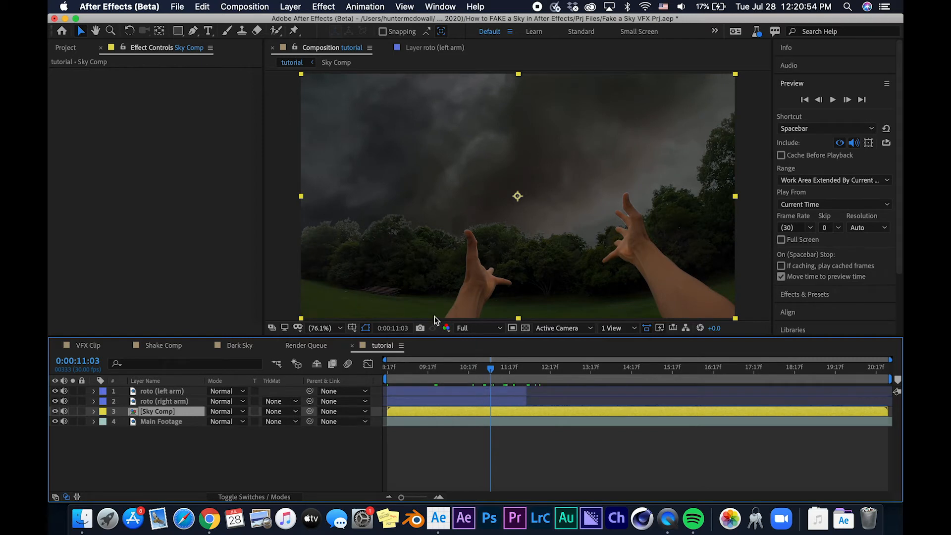
pyautogui.moveTo(179, 33); pyautogui.dragTo(227, 57)
pyautogui.moveTo(462, 118); pyautogui.dragTo(573, 202)
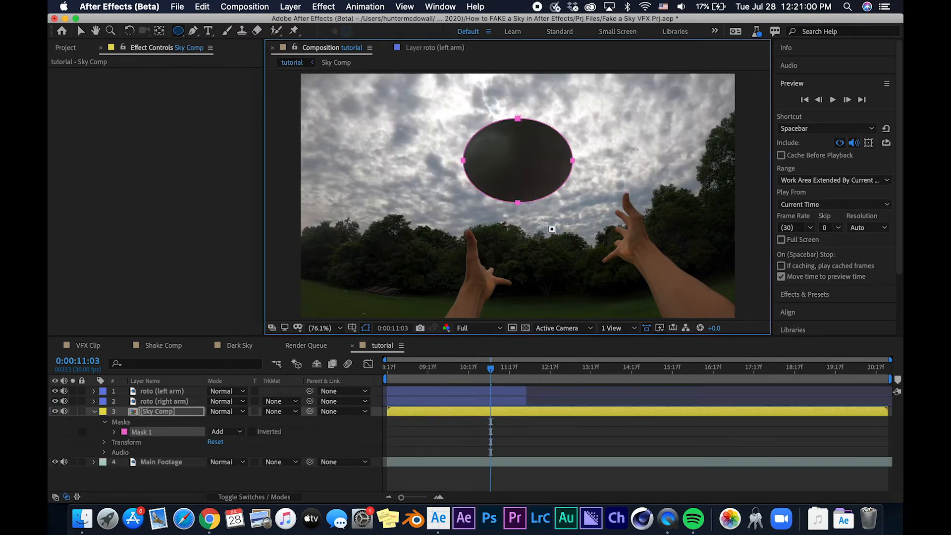
# - Reshape the elliptical mask into an irregular blob by adjusting its points and curve handles
pyautogui.click(185, 411)
pyautogui.press('v')
pyautogui.moveTo(464, 161); pyautogui.dragTo(486, 190)
pyautogui.click(518, 202)
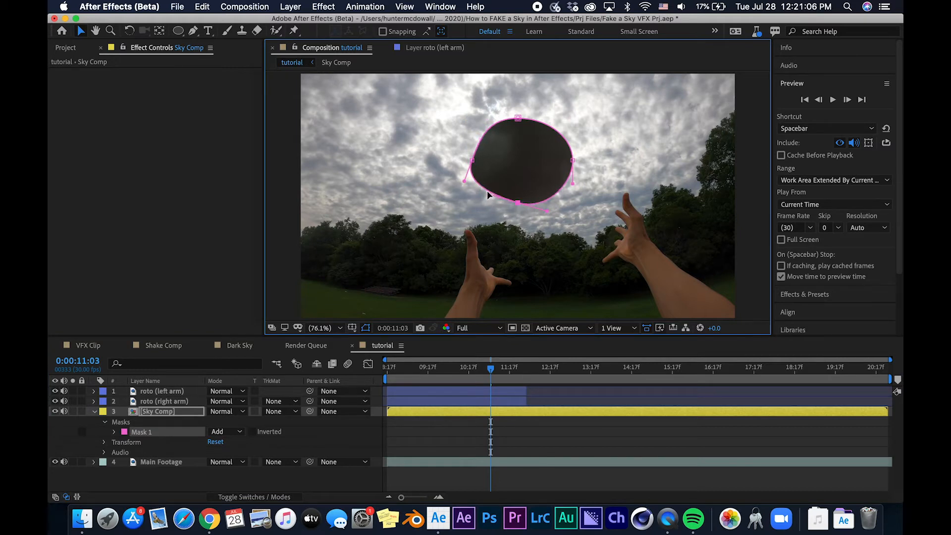
pyautogui.click(573, 160)
pyautogui.moveTo(573, 138); pyautogui.dragTo(563, 143)
pyautogui.moveTo(519, 117); pyautogui.dragTo(558, 131)
pyautogui.click(550, 134)
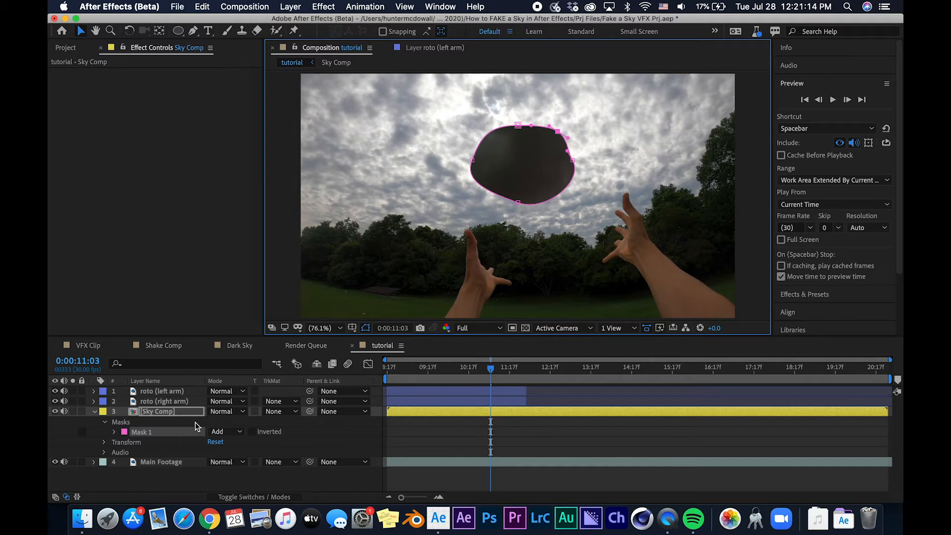
# - Reveal Mask 1's properties and start keyframing Mask Path, Mask Feather and Mask Expansion at 0:00:11:03
pyautogui.click(187, 412)
pyautogui.press('m')
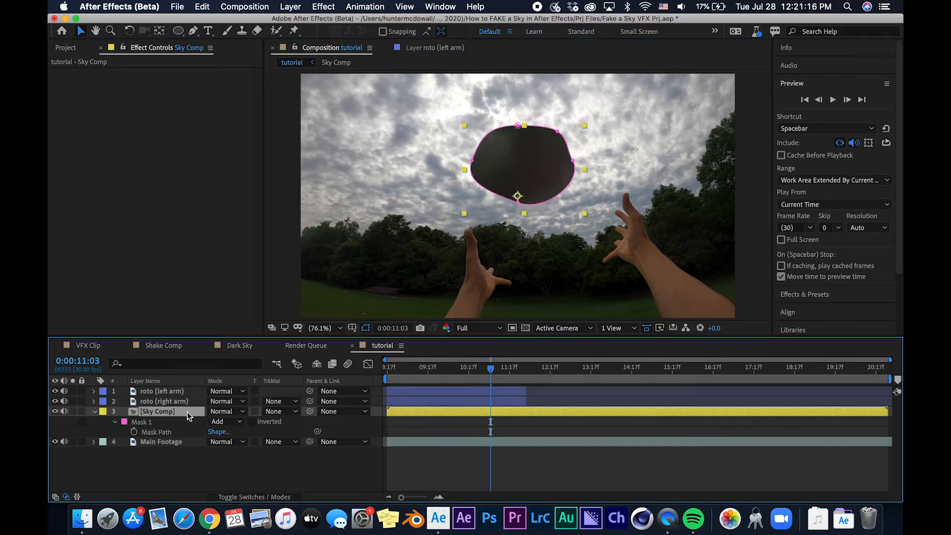
pyautogui.press('m')
pyautogui.press('m')
pyautogui.press('m')
pyautogui.click(134, 462)
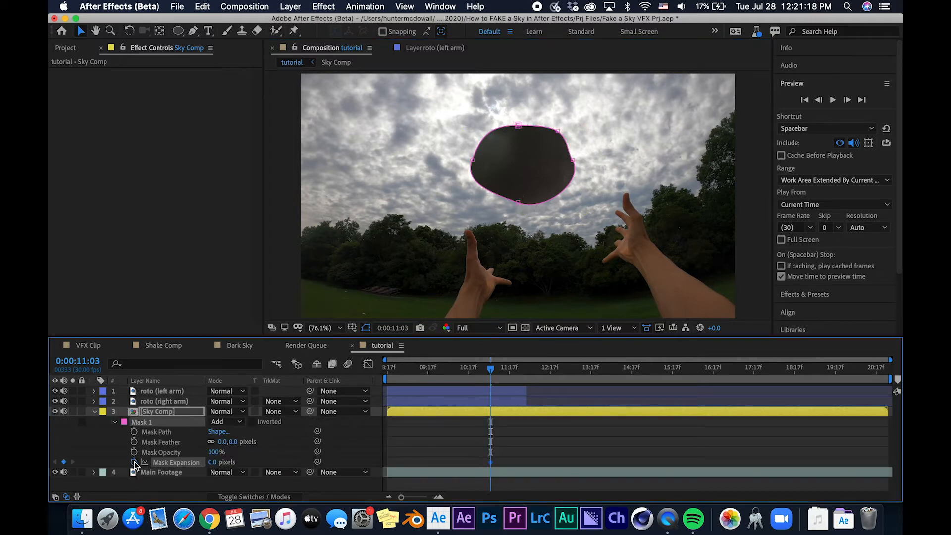
pyautogui.click(134, 432)
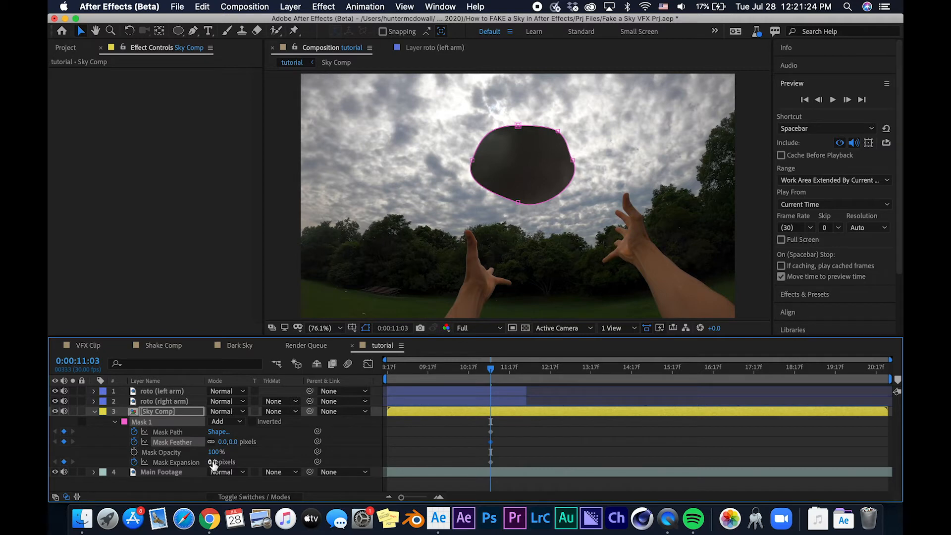
# - Animate Mask Expansion from -191 pixels at 0:00:11:03 to 0 pixels at 0:00:11:06
pyautogui.moveTo(213, 465); pyautogui.dragTo(115, 476)
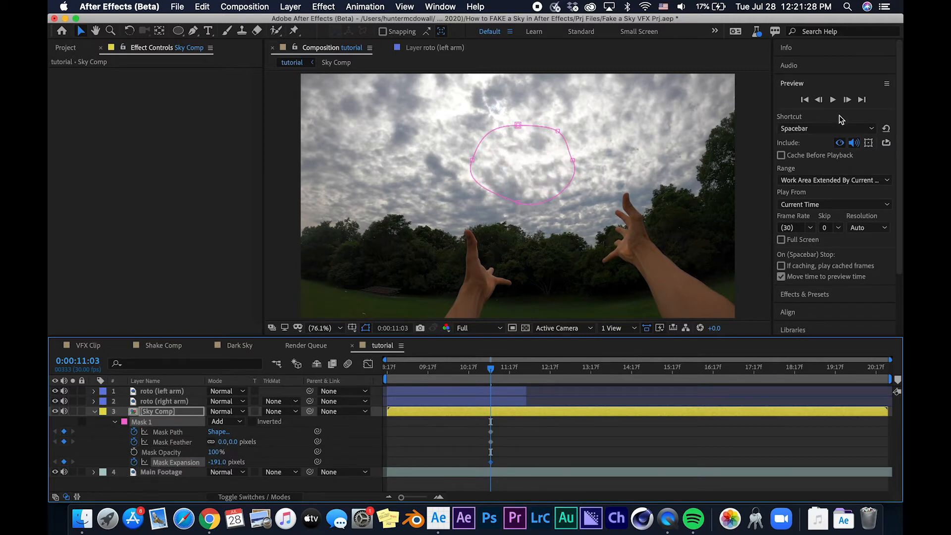
pyautogui.click(848, 100)
pyautogui.click(847, 100)
pyautogui.click(848, 100)
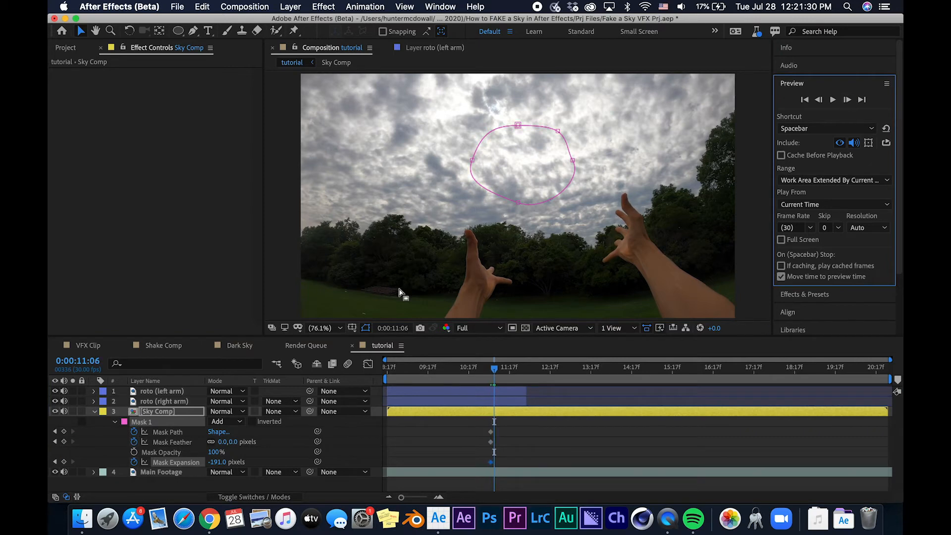
pyautogui.click(218, 462)
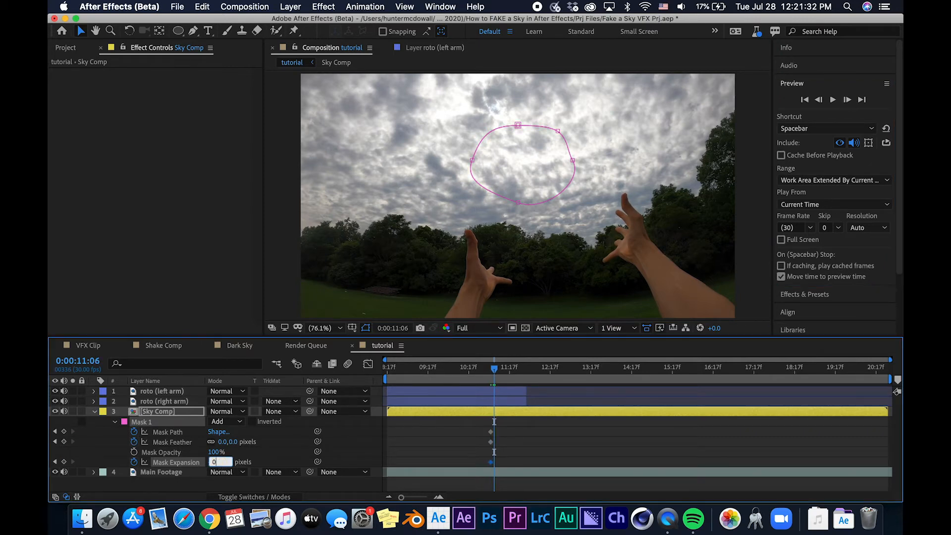
pyautogui.write('0')
pyautogui.press('Return')
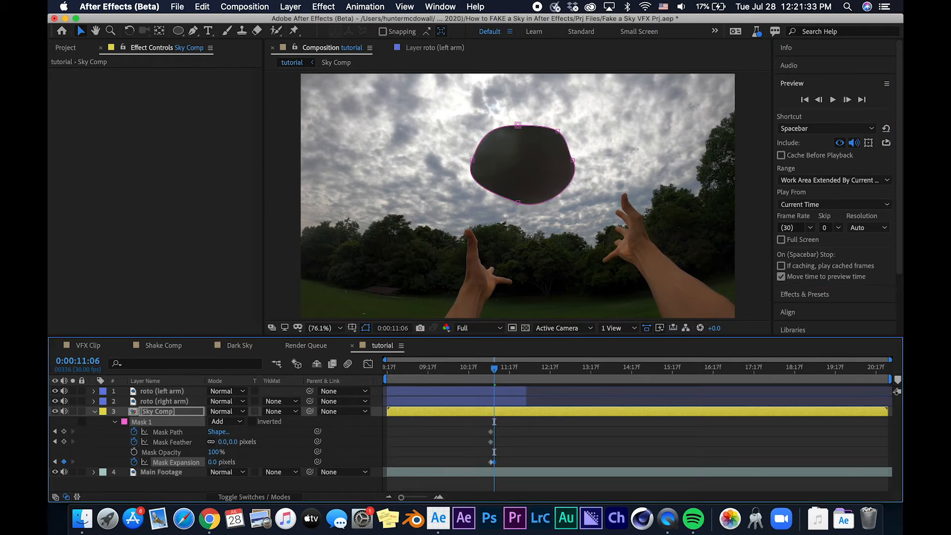
# - At 0:00:11:11, pull the mask points outward so the shape spans most of the sky
pyautogui.click(848, 100)
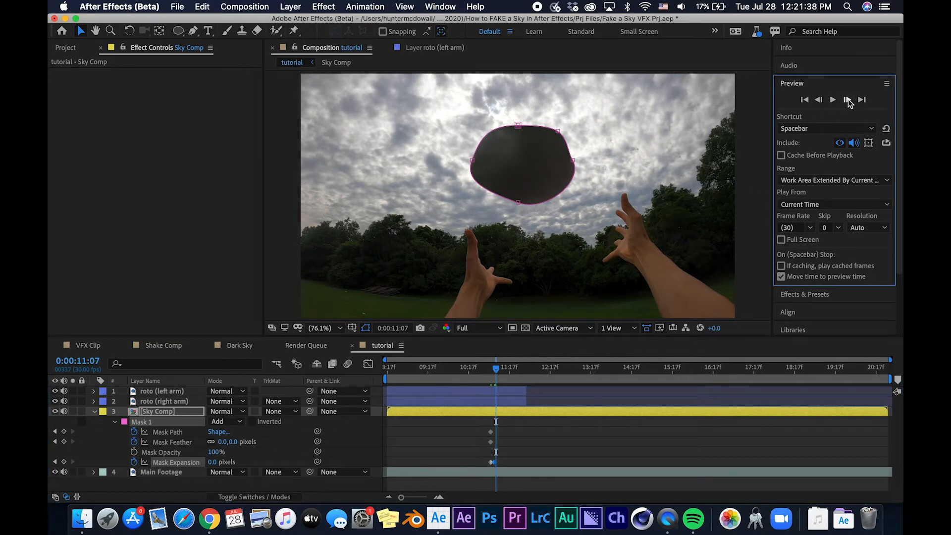
pyautogui.click(848, 100)
pyautogui.click(848, 100)
pyautogui.click(848, 100)
pyautogui.click(848, 100)
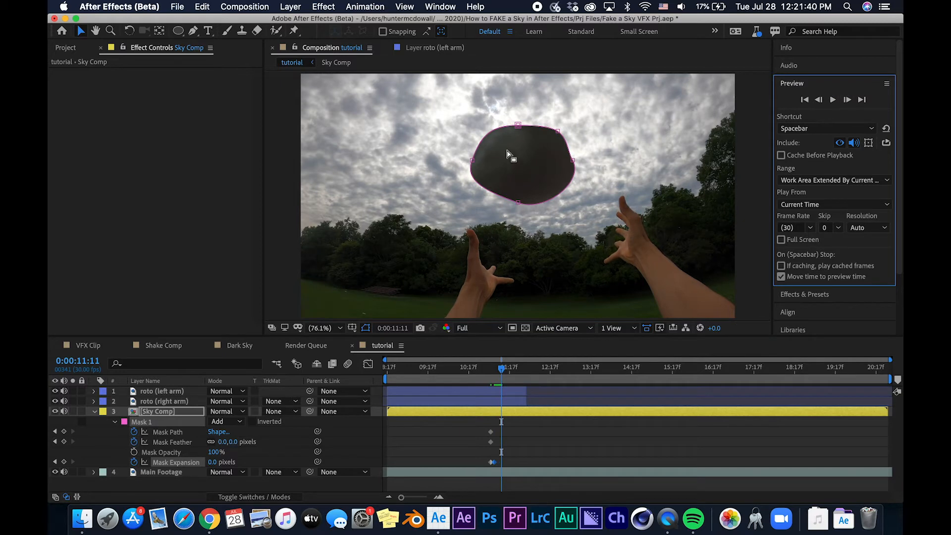
pyautogui.moveTo(471, 161); pyautogui.dragTo(379, 159)
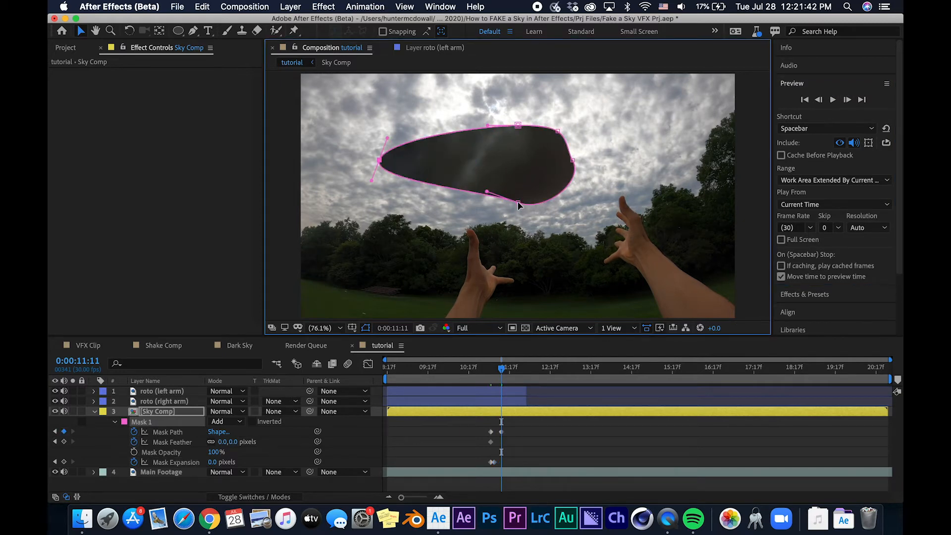
pyautogui.moveTo(518, 203); pyautogui.dragTo(516, 241)
pyautogui.moveTo(572, 160); pyautogui.dragTo(680, 161)
pyautogui.moveTo(518, 125); pyautogui.dragTo(519, 91)
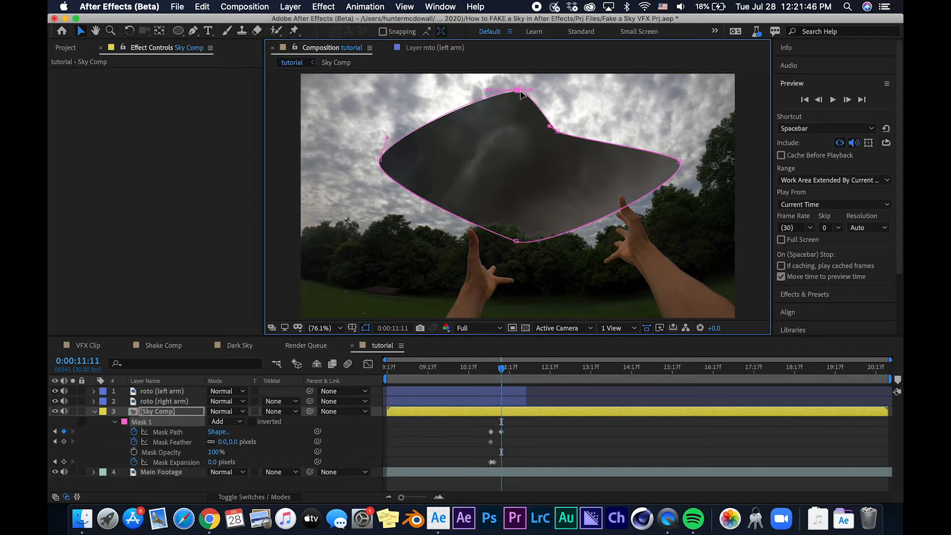
pyautogui.moveTo(558, 131); pyautogui.dragTo(595, 106)
# - At 0:00:11:14, move the mask points beyond the frame edges to cover the whole sky, and preview the reveal
pyautogui.click(847, 100)
pyautogui.click(847, 99)
pyautogui.click(847, 100)
pyautogui.scroll(-1, 578, 142)
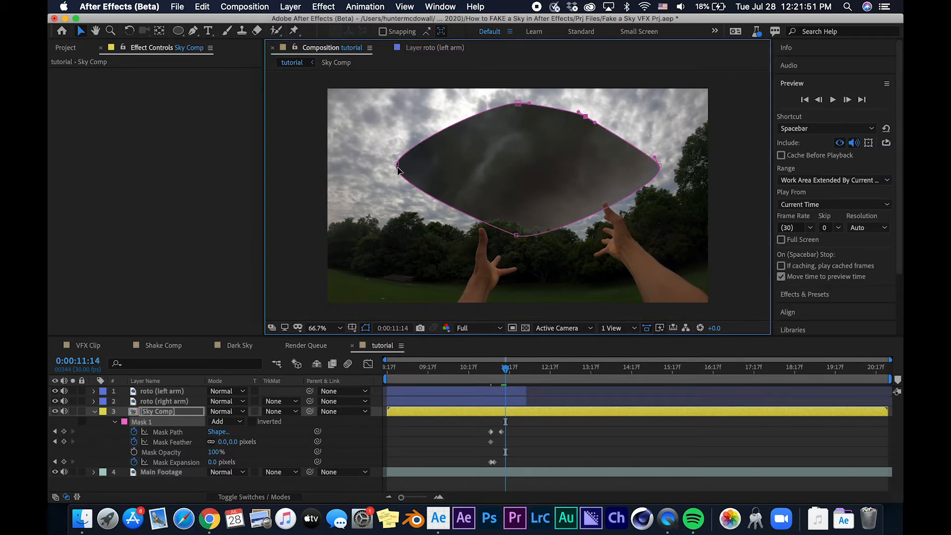
pyautogui.moveTo(397, 164); pyautogui.dragTo(243, 154)
pyautogui.moveTo(518, 103); pyautogui.dragTo(411, 56)
pyautogui.moveTo(585, 116); pyautogui.dragTo(749, 75)
pyautogui.moveTo(660, 165); pyautogui.dragTo(527, 346)
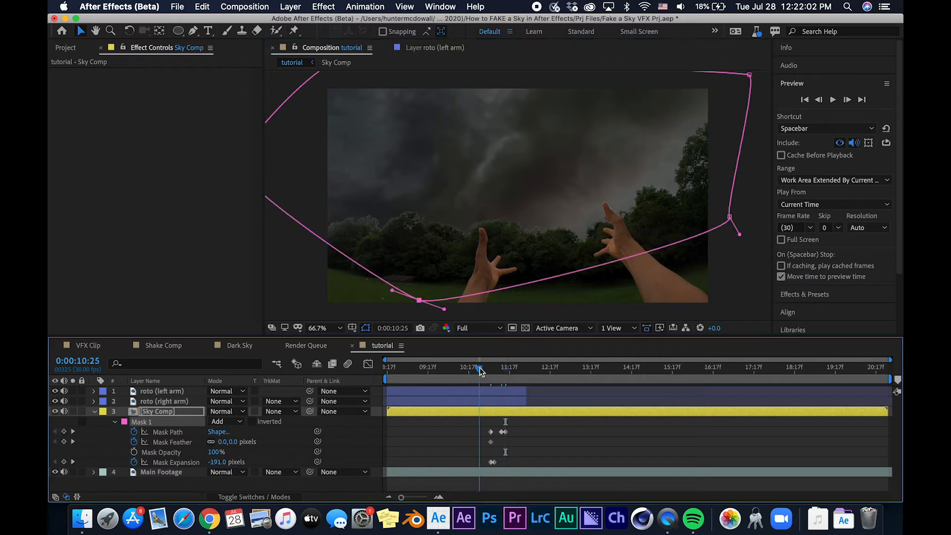
pyautogui.press('space')
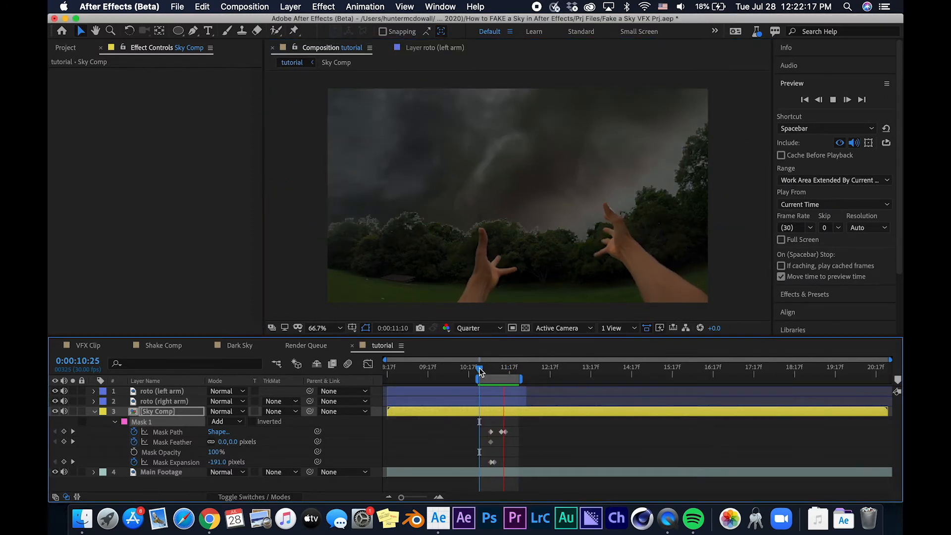
# - Enable motion blur for the composition and the Sky Comp layer, and play back the reveal
pyautogui.moveTo(480, 372); pyautogui.dragTo(492, 371)
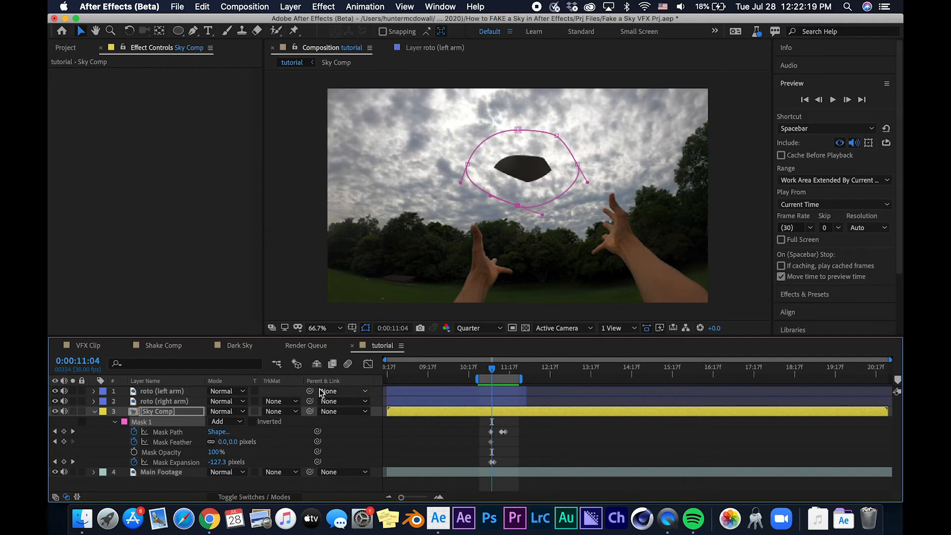
pyautogui.click(347, 363)
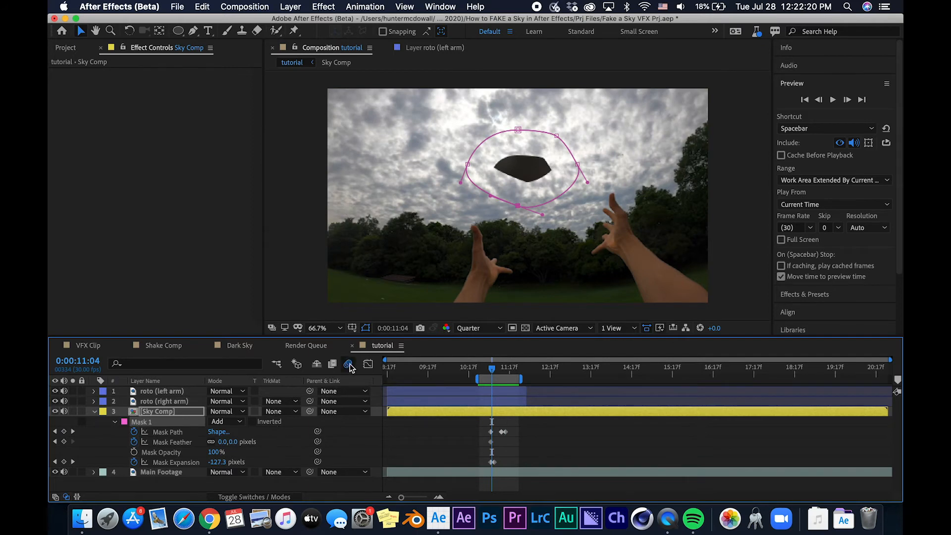
pyautogui.click(255, 496)
pyautogui.click(256, 411)
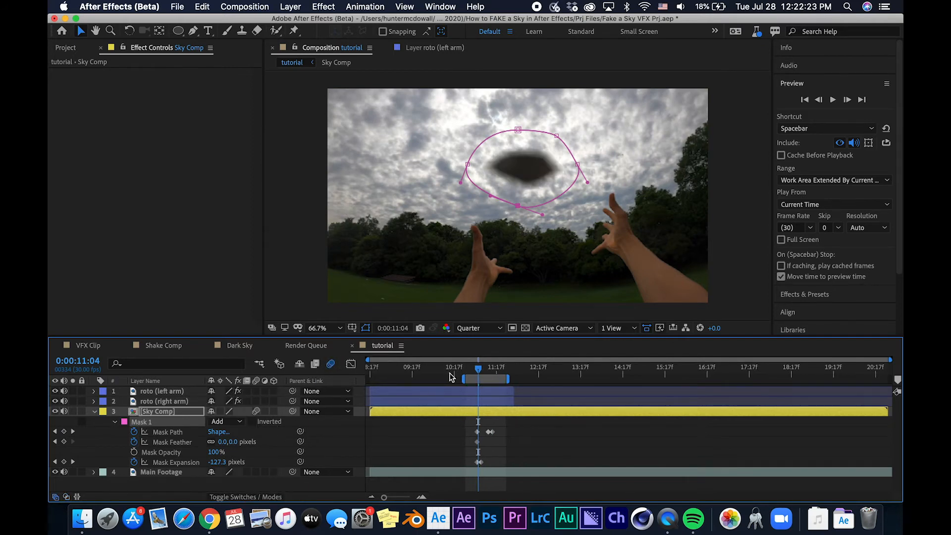
pyautogui.press('space')
# - Keyframe an increasing Mask Feather on Sky Comp that reaches 187 pixels by the end of the mask's growth
pyautogui.moveTo(470, 373); pyautogui.dragTo(482, 375)
pyautogui.moveTo(230, 441)
pyautogui.mouseDown()
pyautogui.moveTo(278, 440)
pyautogui.moveTo(249, 441)
pyautogui.mouseUp()
pyautogui.click(485, 371)
pyautogui.click(493, 371)
pyautogui.click(491, 371)
# - Split Sky Comp at 0:00:11:19 and delete the mask from the later segment
pyautogui.click(498, 367)
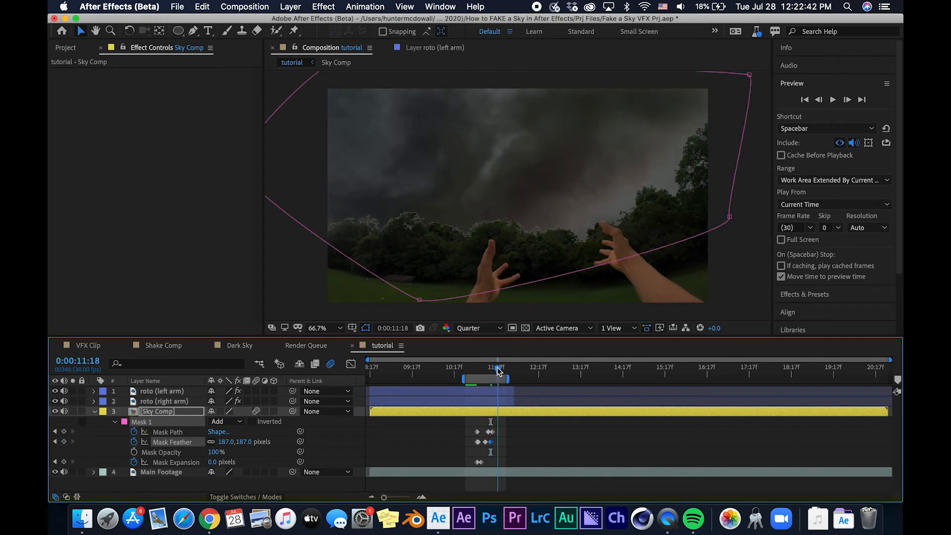
pyautogui.press('super+shift+d')
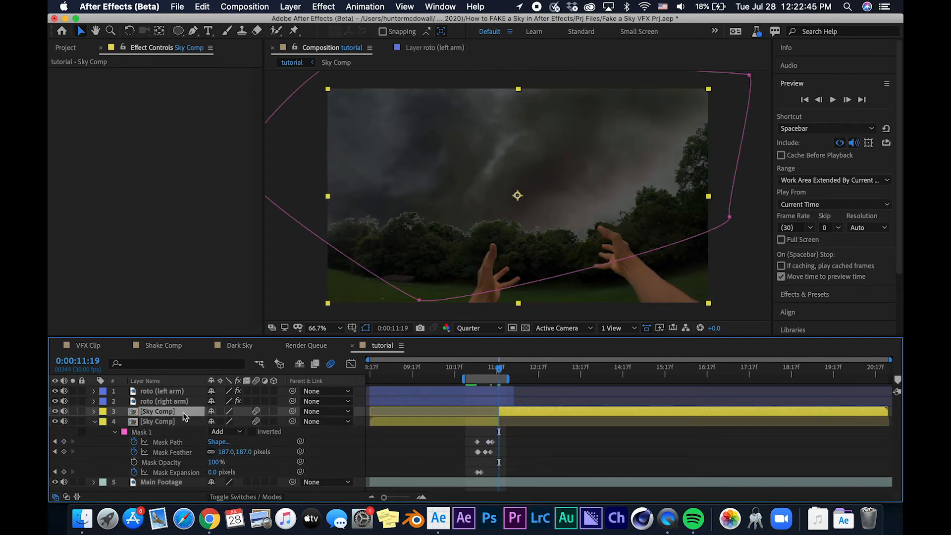
pyautogui.press('m')
pyautogui.click(185, 423)
pyautogui.press('Delete')
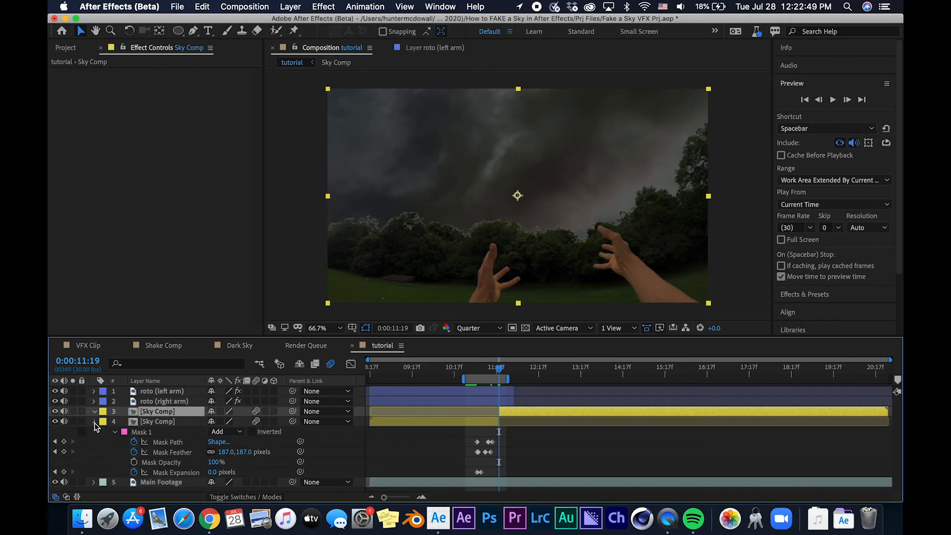
pyautogui.click(95, 422)
# - Play back and scrub through the feathered dark cloud reveal to check how it spreads
pyautogui.click(474, 370)
pyautogui.press('space')
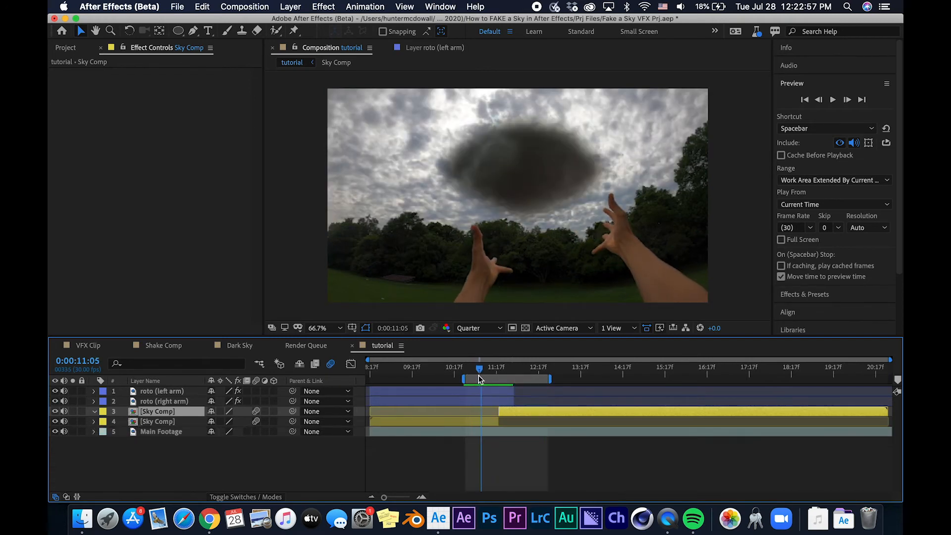
pyautogui.click(488, 376)
pyautogui.moveTo(488, 374)
pyautogui.mouseDown()
pyautogui.moveTo(479, 379)
pyautogui.moveTo(488, 378)
pyautogui.mouseUp()
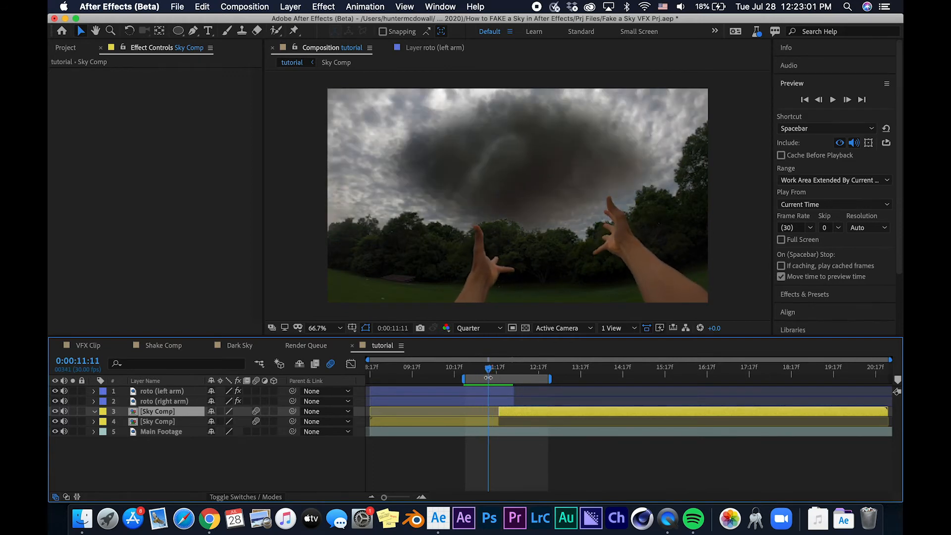
# - Apply Turbulent Displace to the earlier Sky Comp segment and keyframe Amount 62 and Size 24 at 0:00:11:08
pyautogui.click(468, 421)
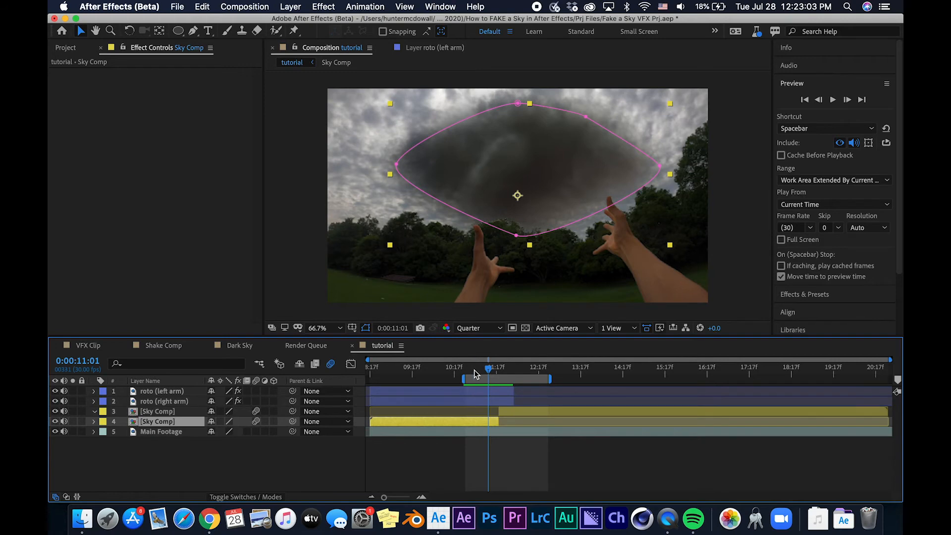
pyautogui.moveTo(475, 373); pyautogui.dragTo(483, 375)
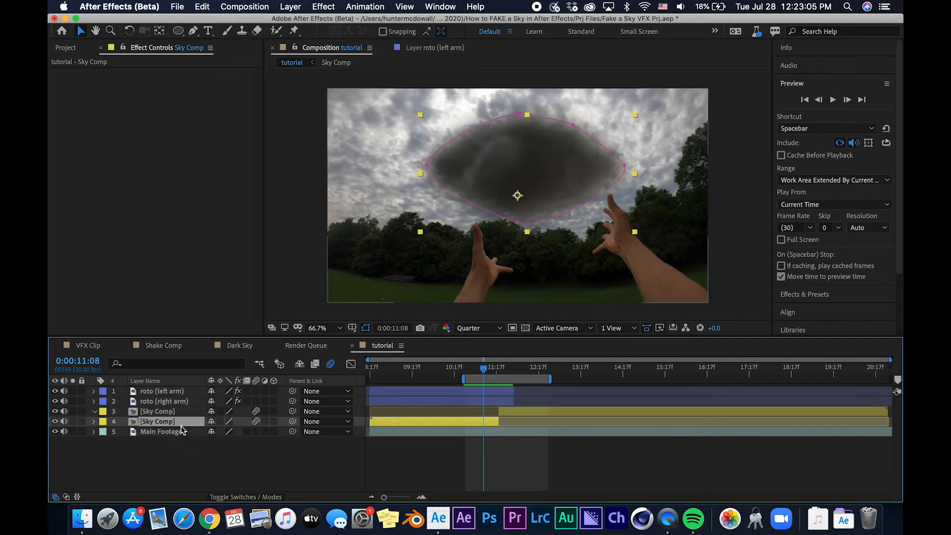
pyautogui.click(475, 6)
pyautogui.write('turb')
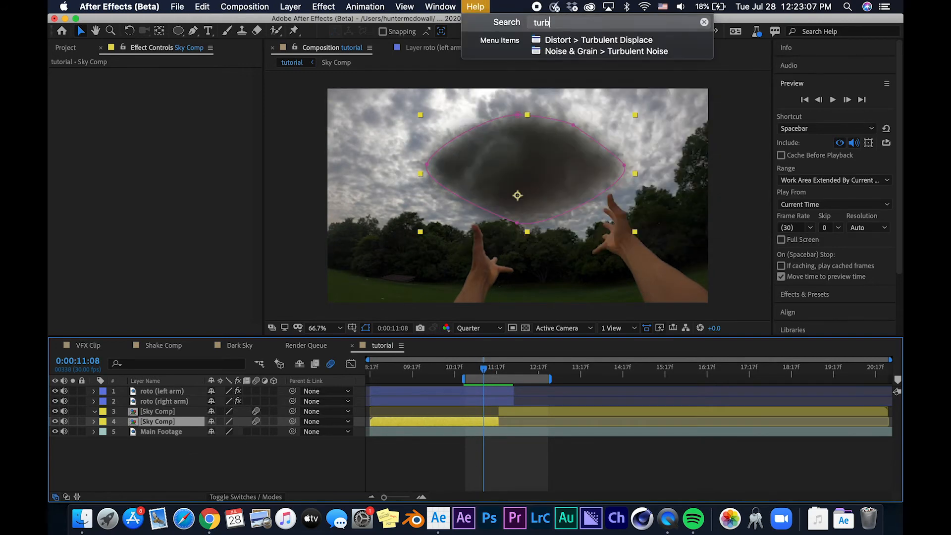
pyautogui.click(547, 41)
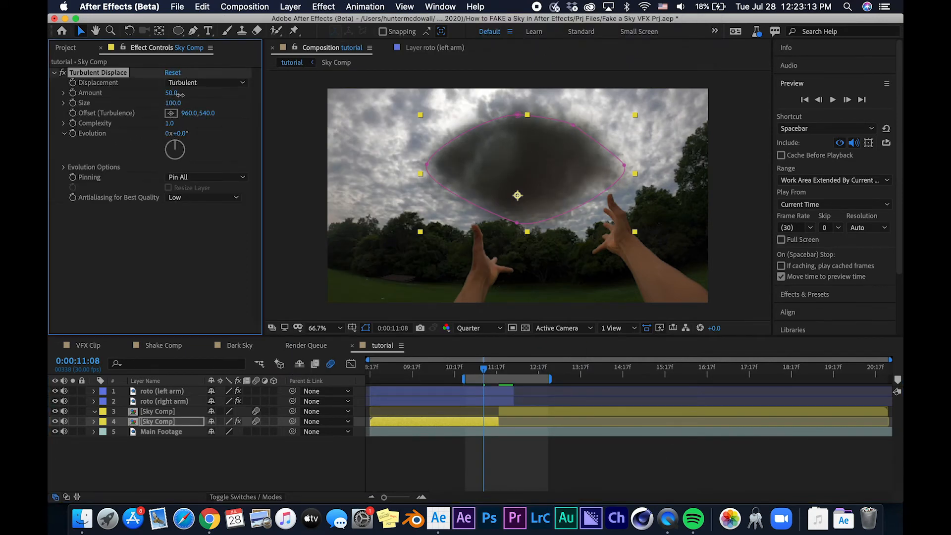
pyautogui.moveTo(179, 94); pyautogui.dragTo(134, 107)
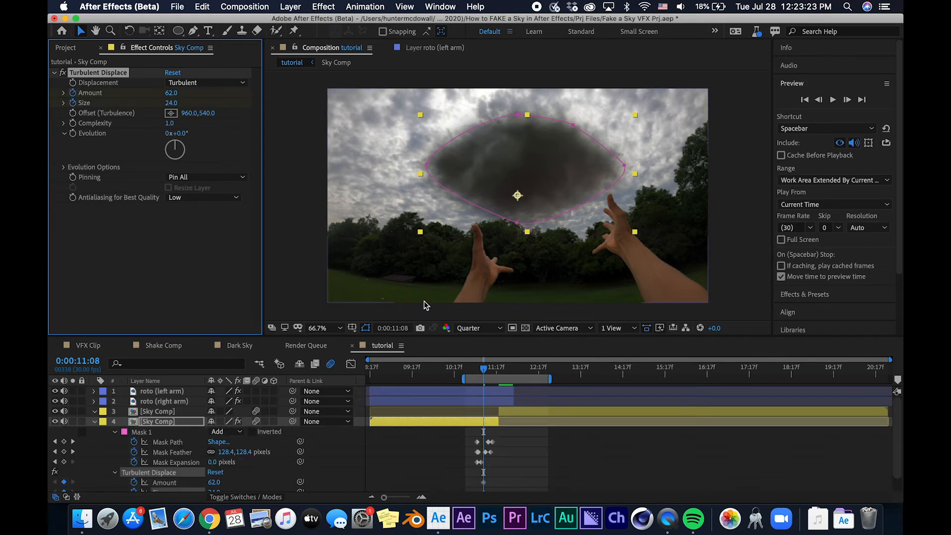
# - Set Turbulent Displace Amount and Size to 2 at 0:00:11:04 and check the animated distortion a few frames on
pyautogui.press('u')
pyautogui.moveTo(479, 372); pyautogui.dragTo(478, 374)
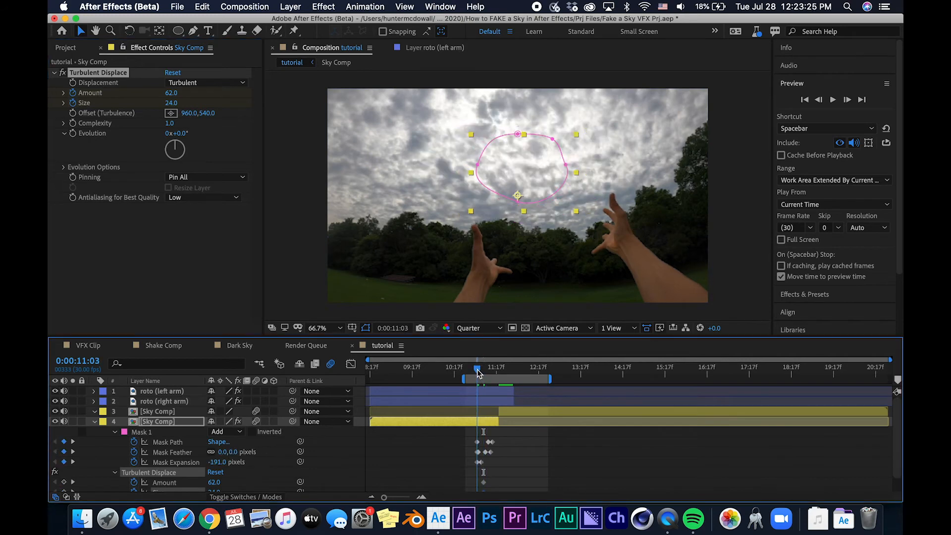
pyautogui.click(847, 99)
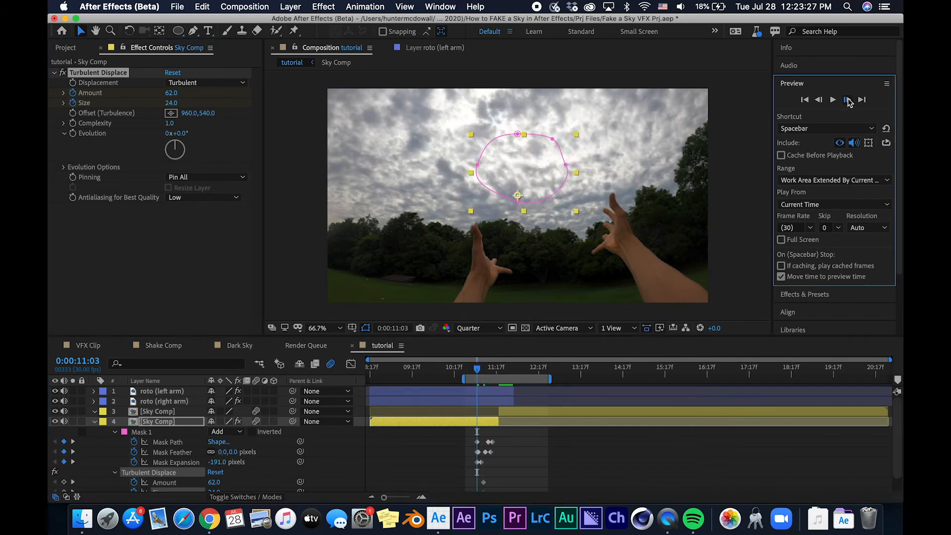
pyautogui.moveTo(172, 92); pyautogui.dragTo(204, 103)
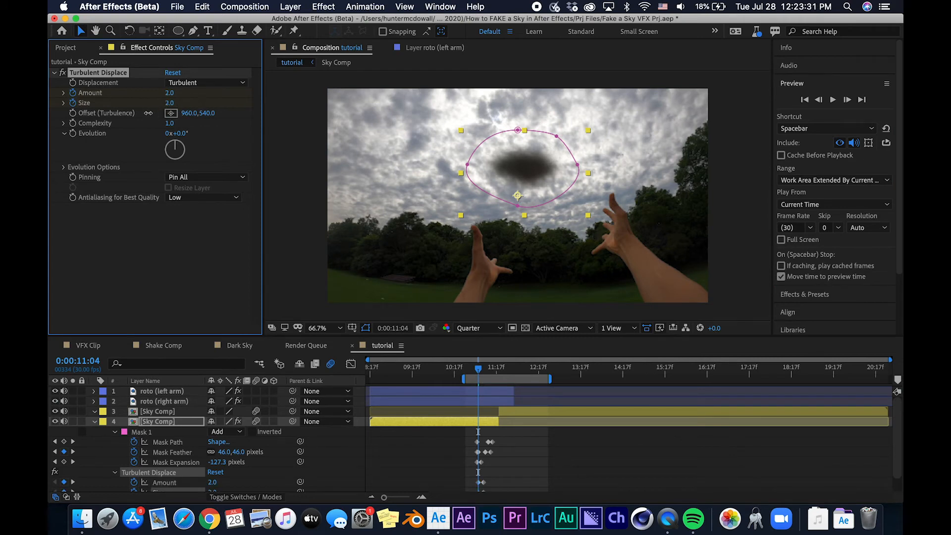
pyautogui.click(486, 372)
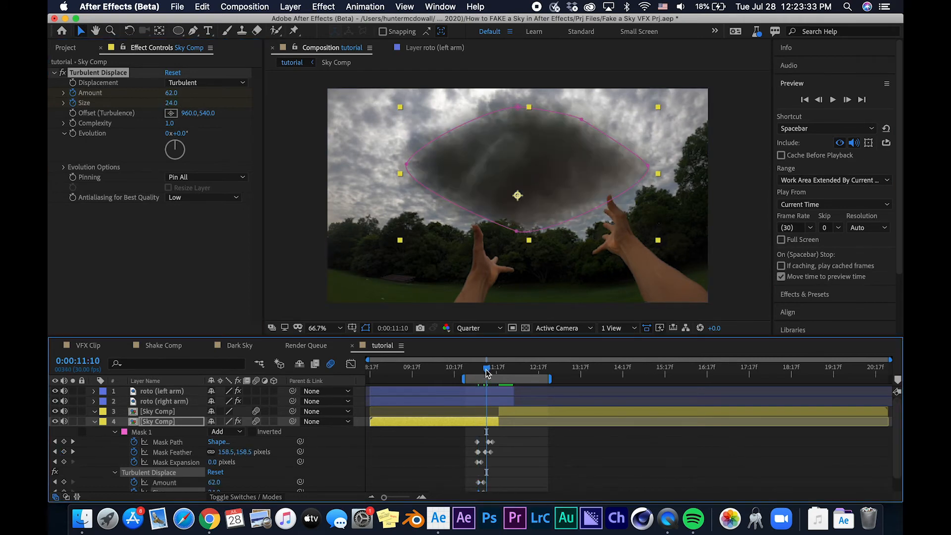
# - Keyframe Turbulent Displace with Amount 93 and Size 16 at 0:00:11:10, and Amount 0 and Size 2 at 0:00:11:15
pyautogui.moveTo(171, 93)
pyautogui.mouseDown()
pyautogui.moveTo(185, 93)
pyautogui.moveTo(168, 103)
pyautogui.mouseUp()
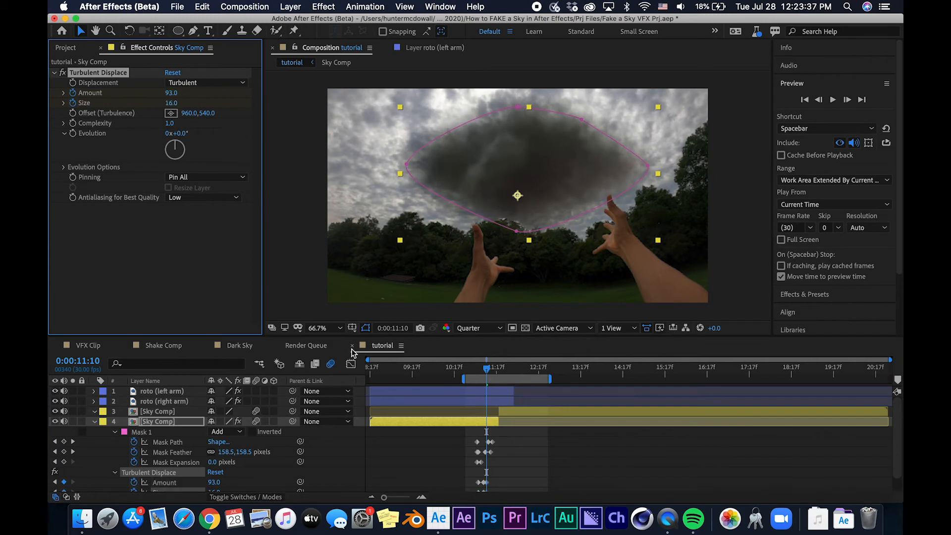
pyautogui.click(494, 375)
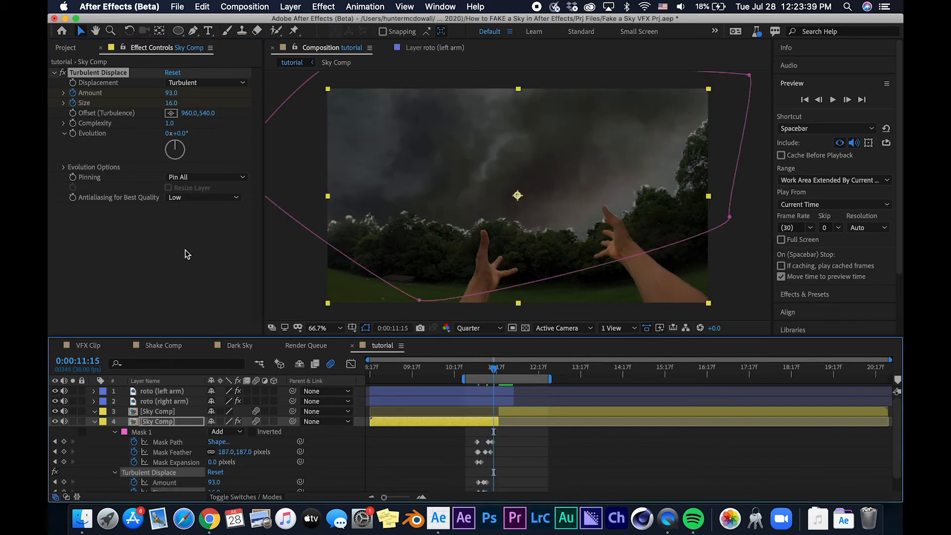
pyautogui.click(173, 103)
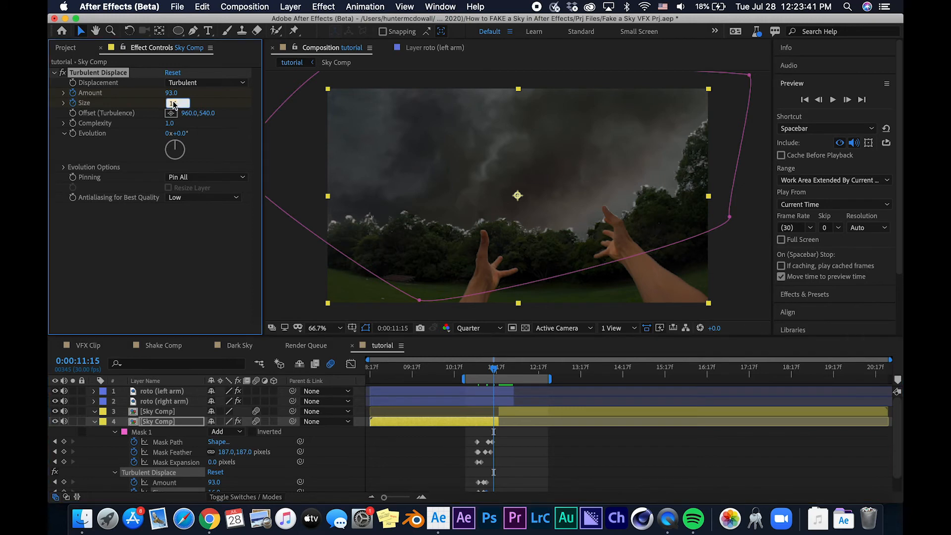
pyautogui.write('2')
pyautogui.click(172, 93)
pyautogui.write('0')
pyautogui.press('Return')
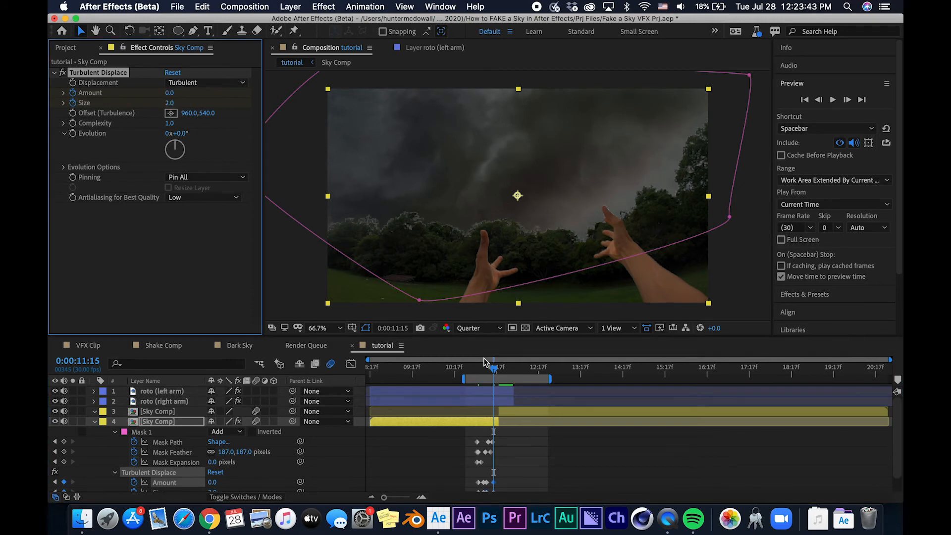
# - Add the expression time*50 to the Evolution property of the earlier Sky Comp segment's Turbulent Displace effect
pyautogui.moveTo(485, 372); pyautogui.dragTo(478, 374)
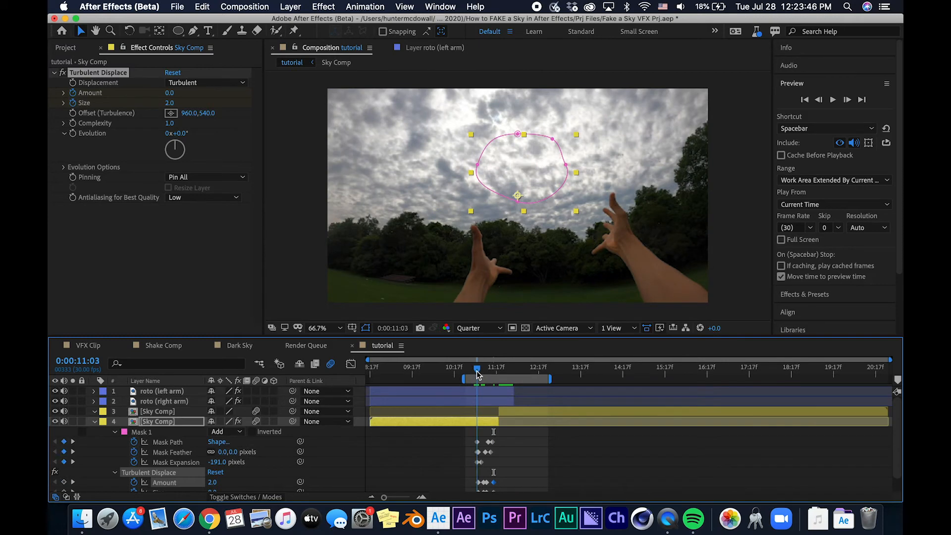
pyautogui.keyDown('alt'); pyautogui.click(73, 134); pyautogui.keyUp('alt')
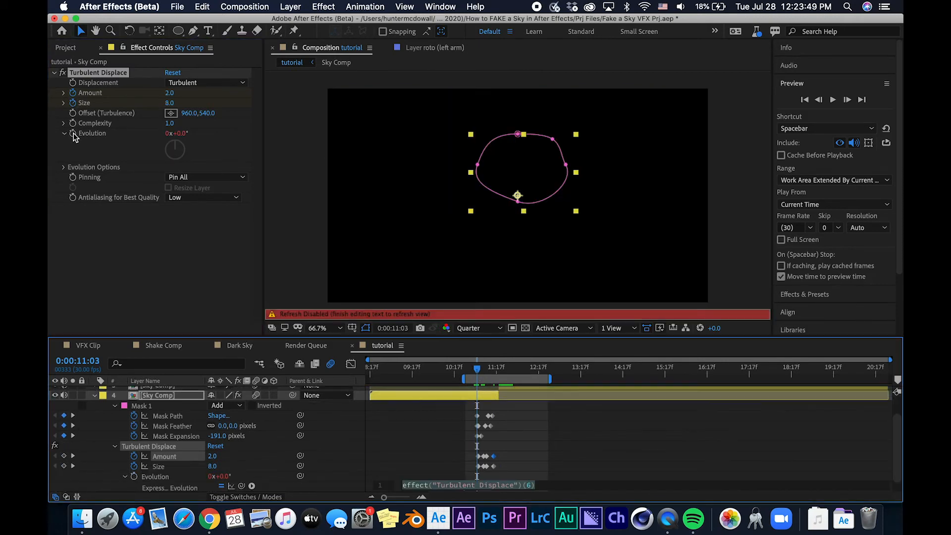
pyautogui.write('time')
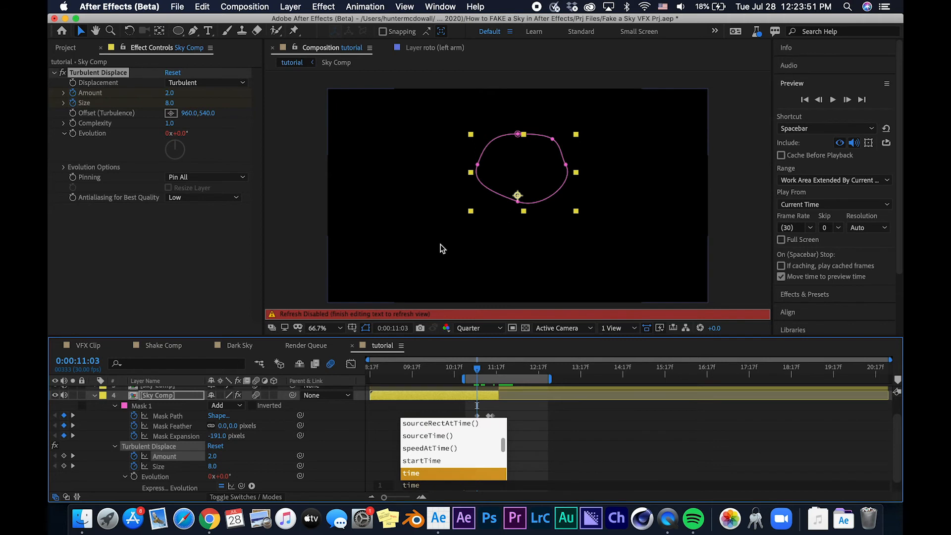
pyautogui.write('*')
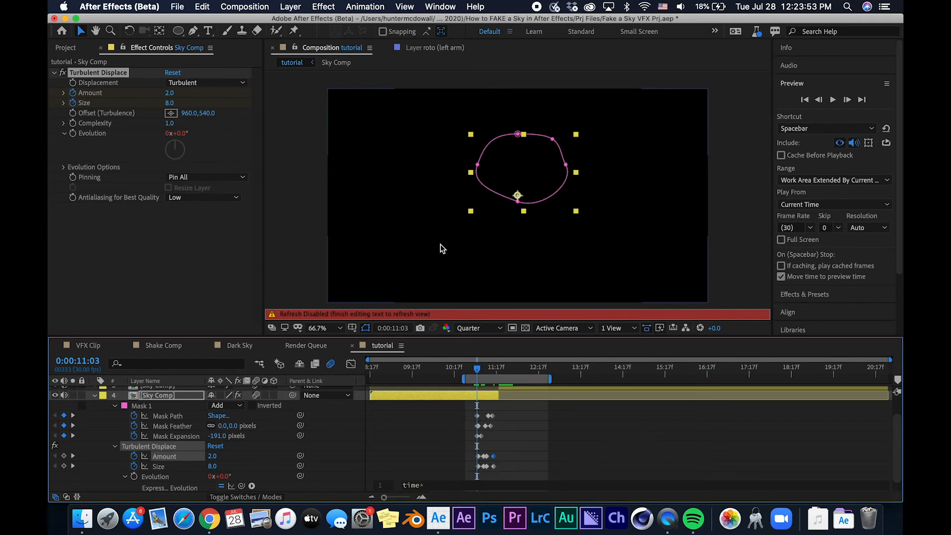
pyautogui.write('50')
pyautogui.click(414, 429)
# - Play back and scrub through the dark cloud reveal to examine the turbulent edge distortion
pyautogui.click(471, 371)
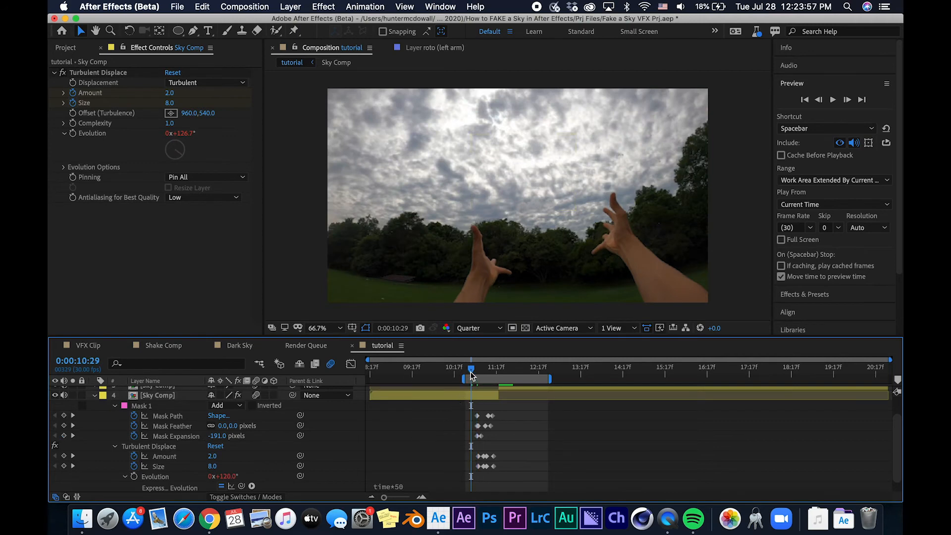
pyautogui.press('space')
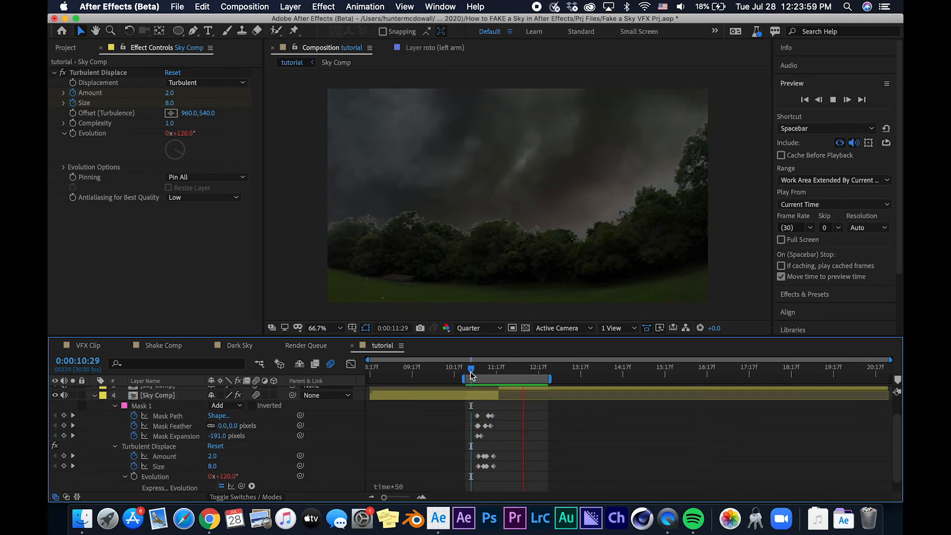
pyautogui.click(471, 374)
pyautogui.press('space')
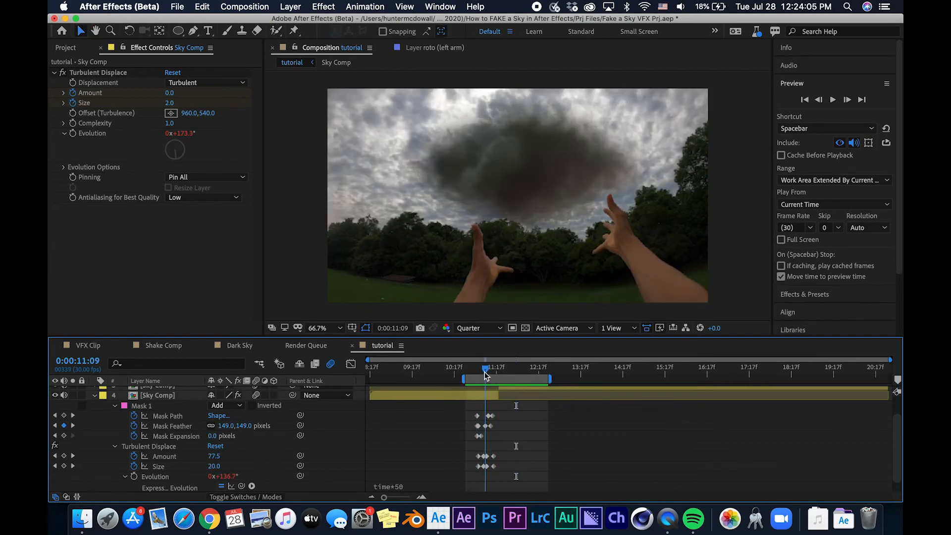
pyautogui.click(482, 371)
pyautogui.moveTo(482, 375); pyautogui.dragTo(479, 375)
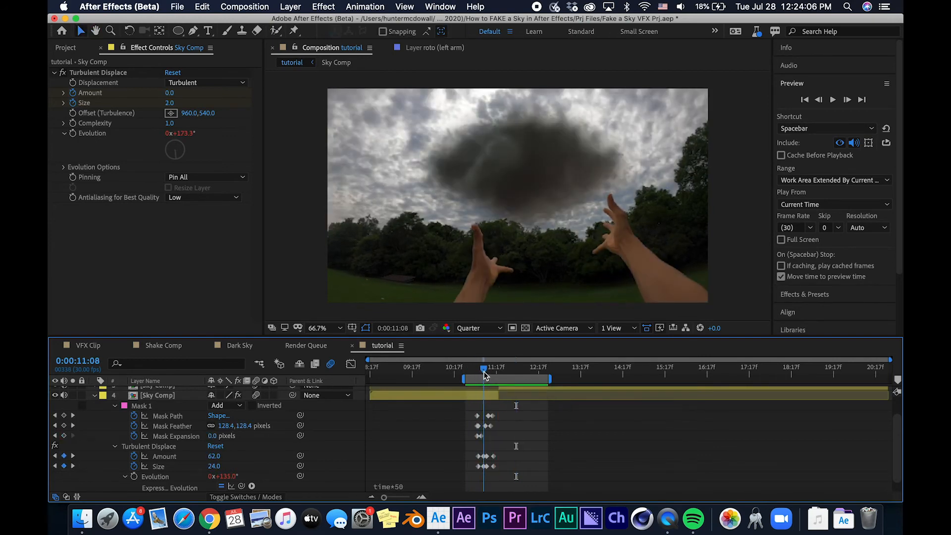
# - Collapse the Sky Comp properties and create an adjustment layer directly above Main Footage
pyautogui.click(95, 395)
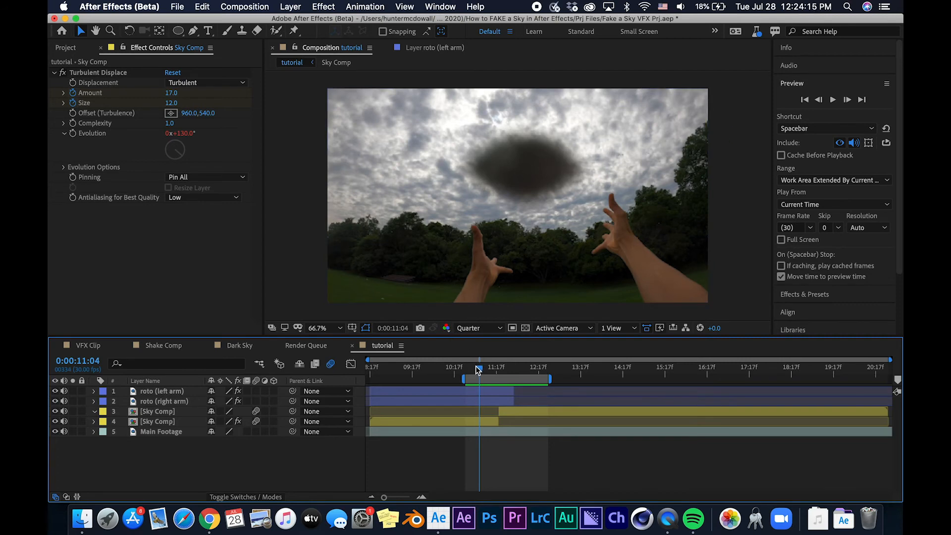
pyautogui.moveTo(477, 370); pyautogui.dragTo(472, 371)
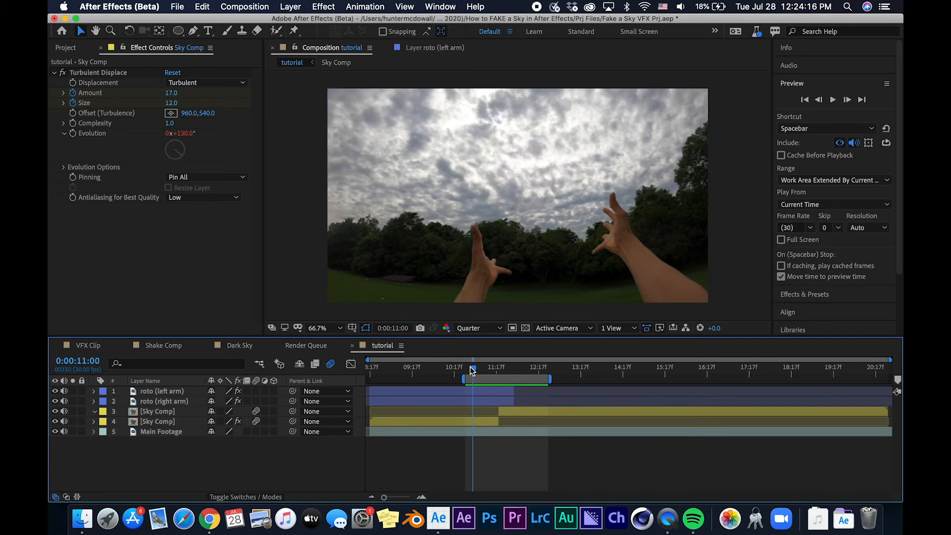
pyautogui.click(189, 432)
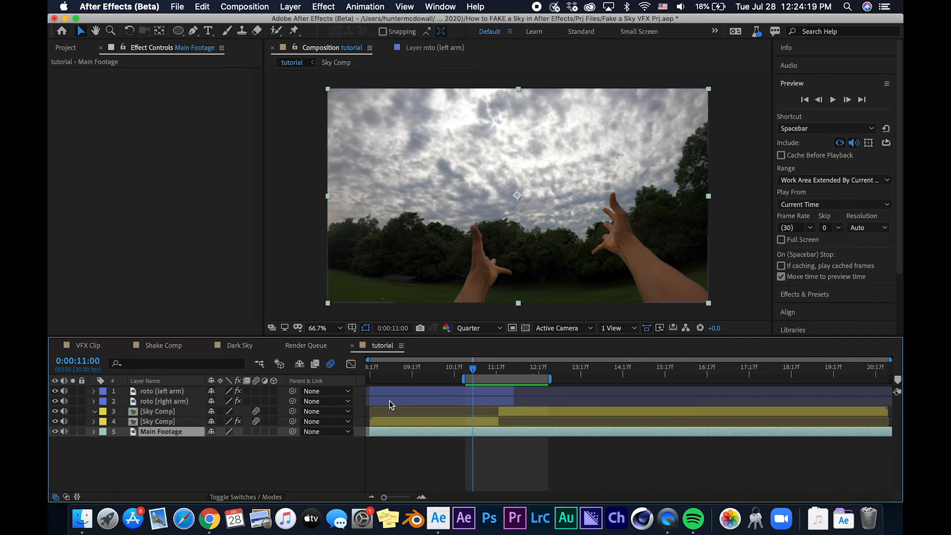
pyautogui.press('alt+super+y')
pyautogui.click(290, 6)
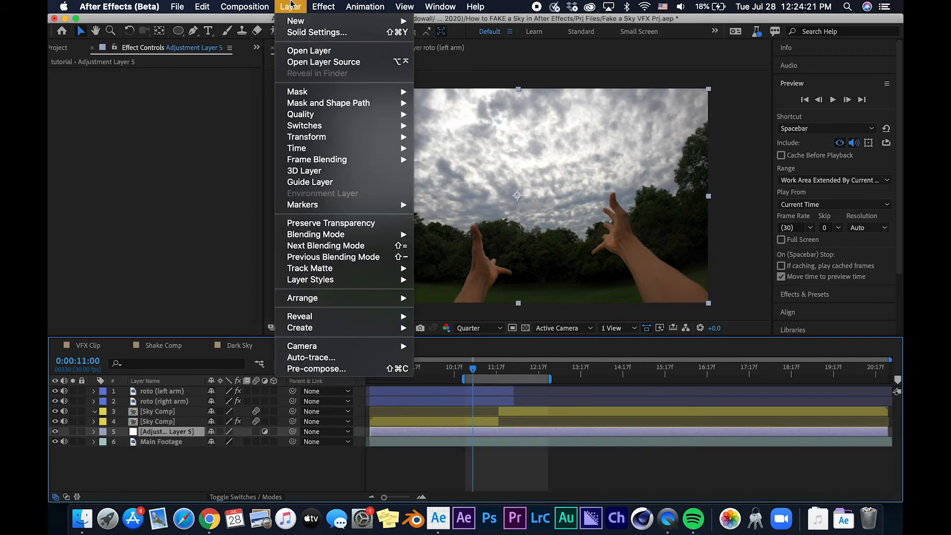
pyautogui.moveTo(304, 20)
pyautogui.click(254, 175)
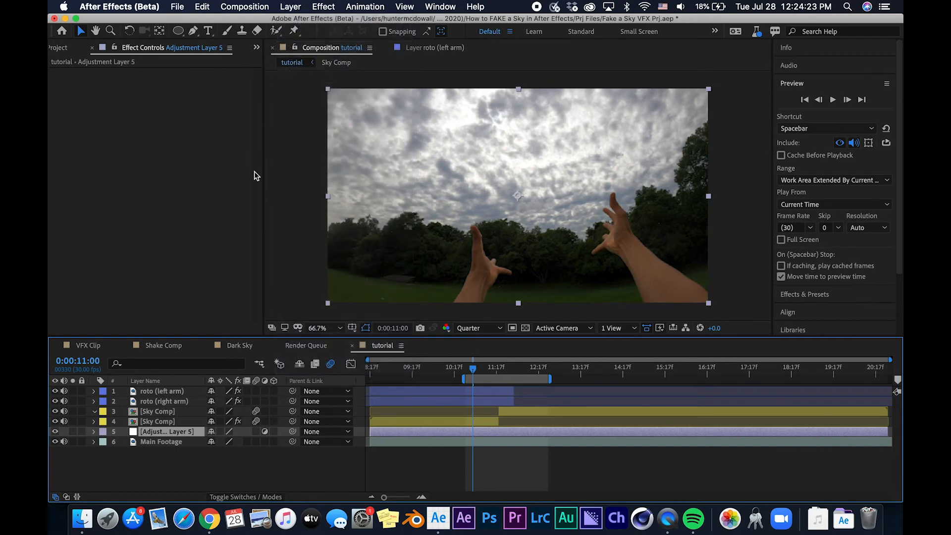
# - Apply Curves to the adjustment layer and pull the RGB curve down in the shadows to darken the footage
pyautogui.click(477, 6)
pyautogui.click(425, 357)
pyautogui.moveTo(479, 372); pyautogui.dragTo(484, 373)
pyautogui.click(475, 7)
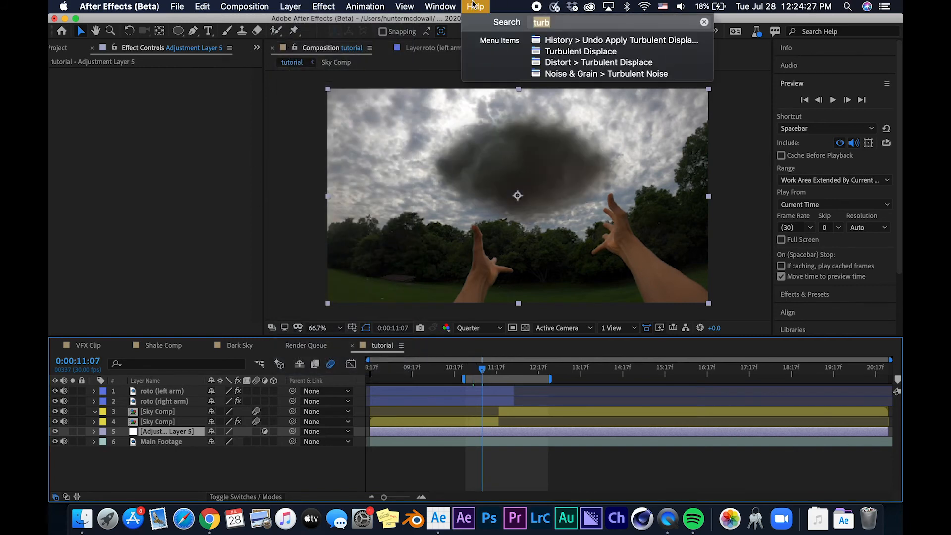
pyautogui.write('curves')
pyautogui.click(526, 38)
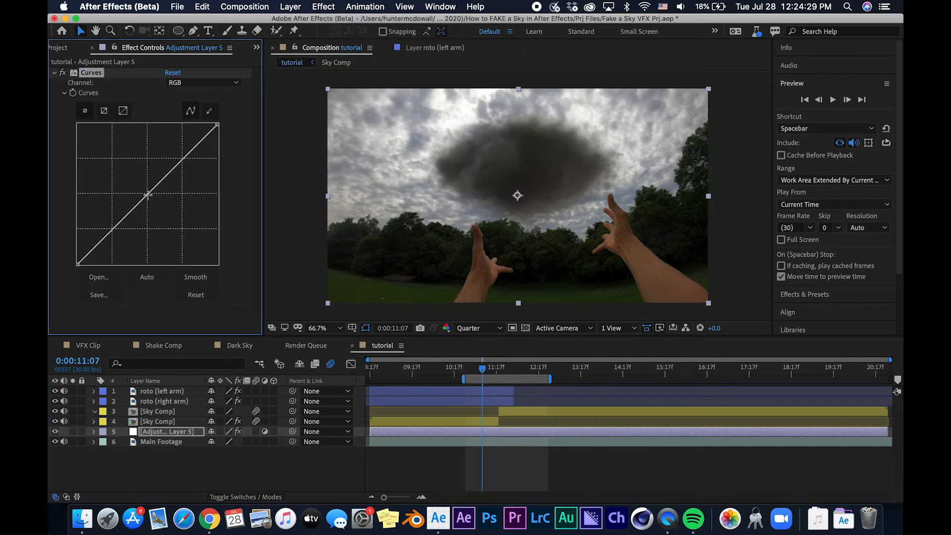
pyautogui.moveTo(147, 196); pyautogui.dragTo(122, 240)
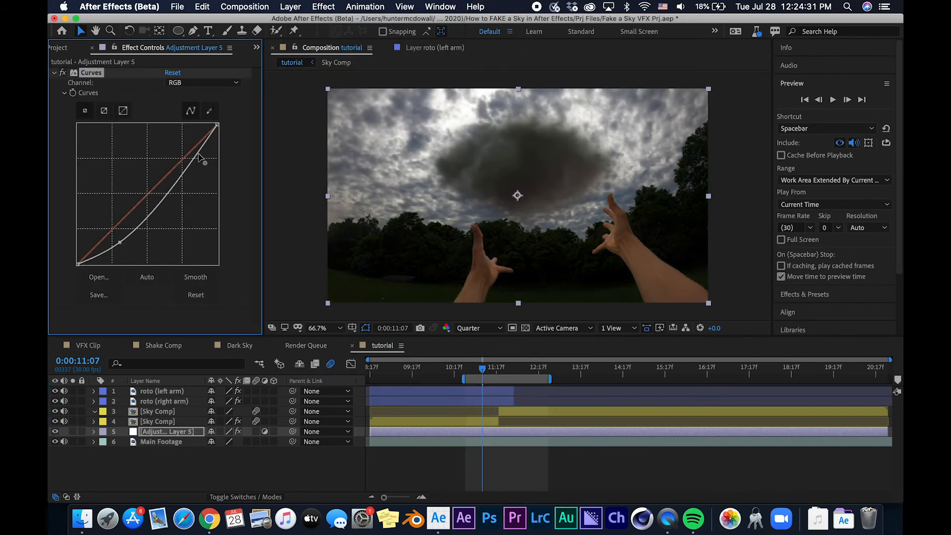
# - Fine-tune the Red, Green and Blue curves of the adjustment layer, lifting the green midtones for a greenish tint
pyautogui.click(215, 83)
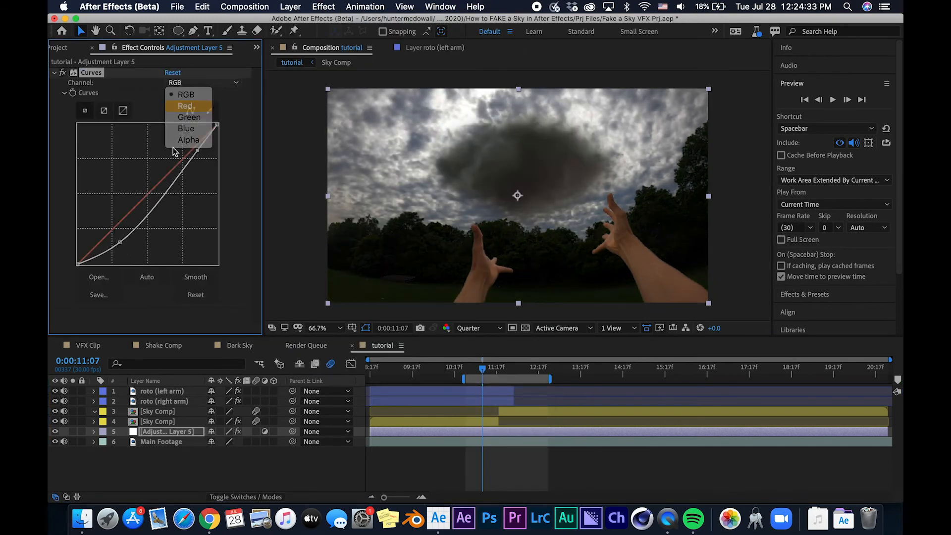
pyautogui.click(185, 105)
pyautogui.moveTo(150, 186)
pyautogui.mouseDown()
pyautogui.moveTo(144, 180)
pyautogui.moveTo(152, 201)
pyautogui.moveTo(140, 178)
pyautogui.moveTo(153, 201)
pyautogui.moveTo(145, 188)
pyautogui.mouseUp()
pyautogui.click(198, 87)
pyautogui.click(184, 119)
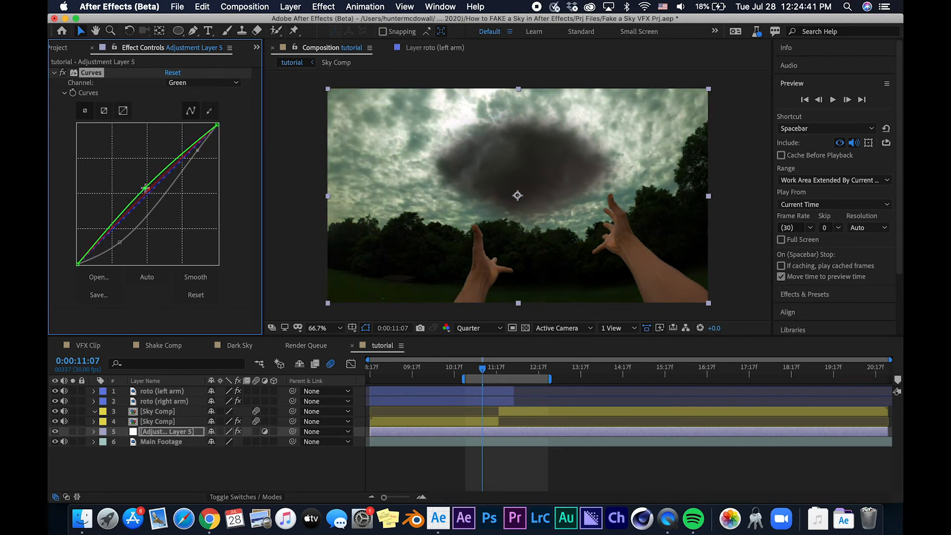
pyautogui.click(200, 89)
pyautogui.click(184, 129)
pyautogui.moveTo(148, 190); pyautogui.dragTo(148, 193)
# - Collapse the Curves settings and add the Brightness & Contrast effect to the adjustment layer
pyautogui.click(60, 78)
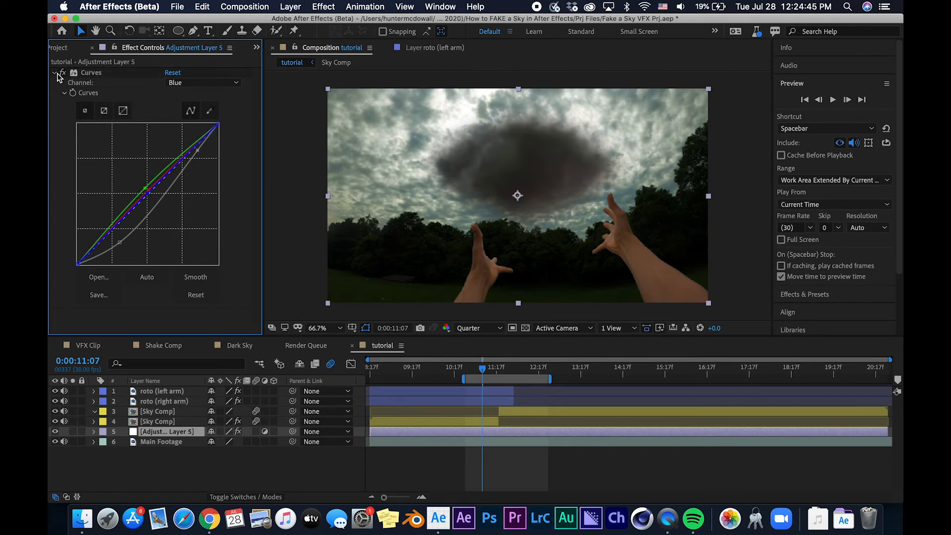
pyautogui.click(53, 73)
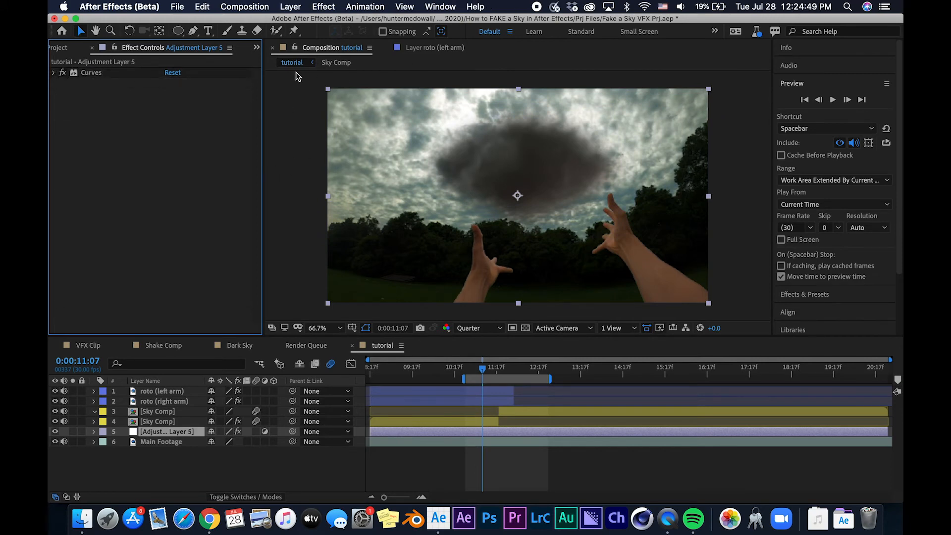
pyautogui.click(473, 6)
pyautogui.write('bright')
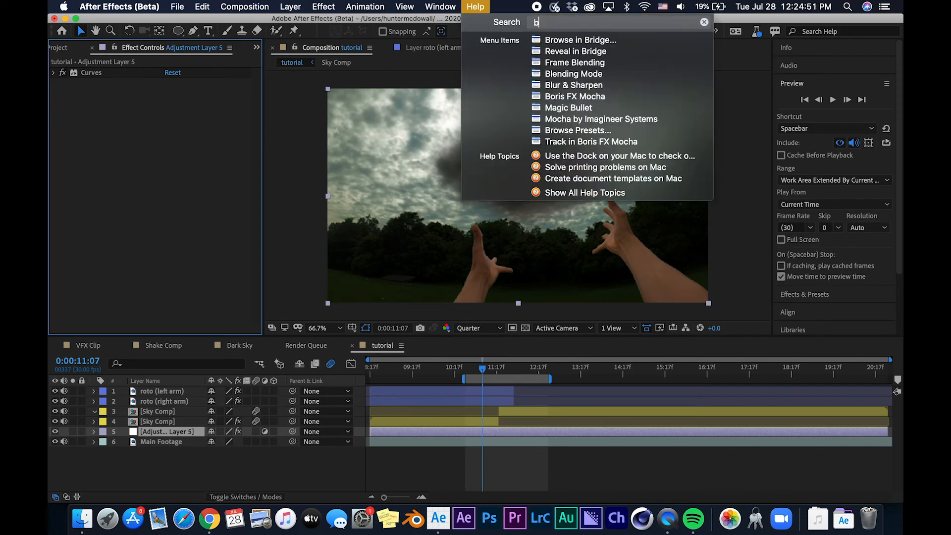
pyautogui.click(585, 39)
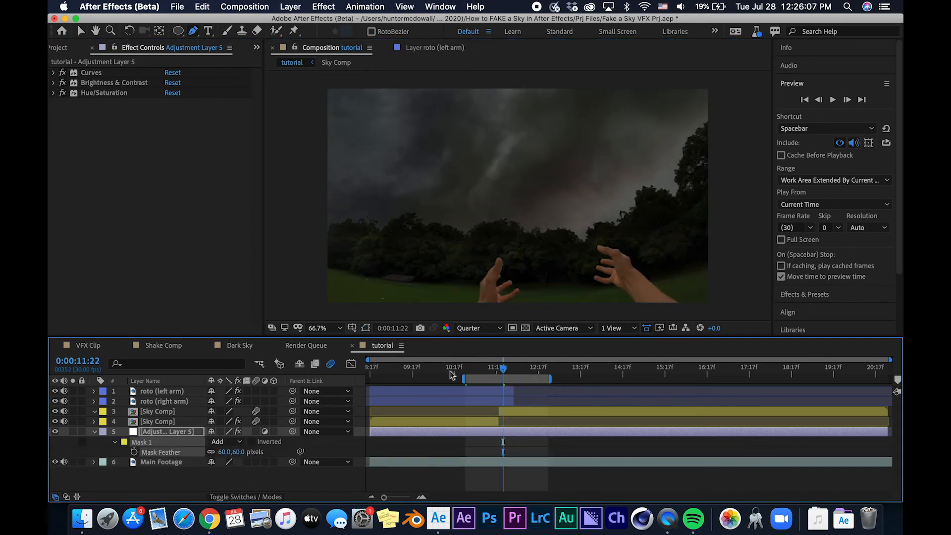
# - Delete the adjustment layer's second Opacity keyframe and set a new one of 91% at 0:00:11:06
pyautogui.moveTo(501, 369)
pyautogui.mouseDown()
pyautogui.moveTo(471, 374)
pyautogui.moveTo(481, 370)
pyautogui.mouseUp()
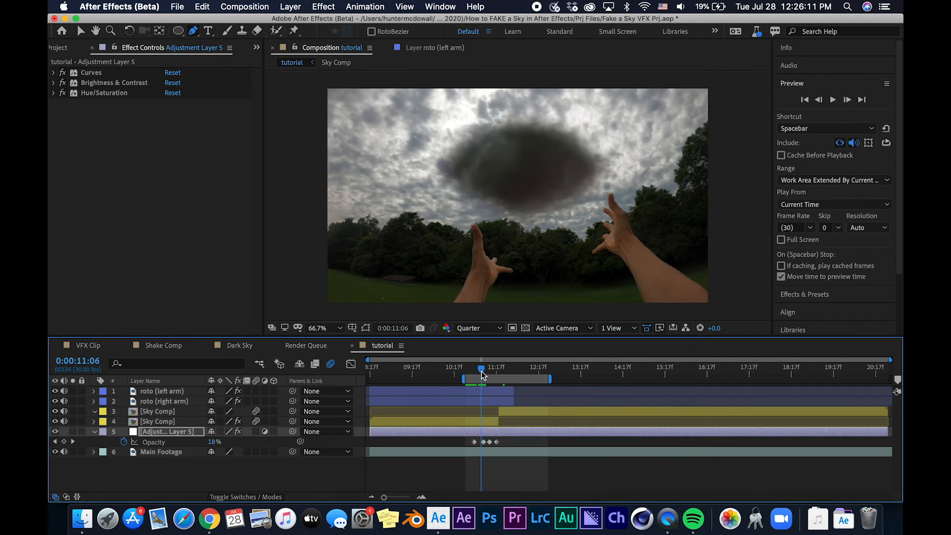
pyautogui.click(484, 442)
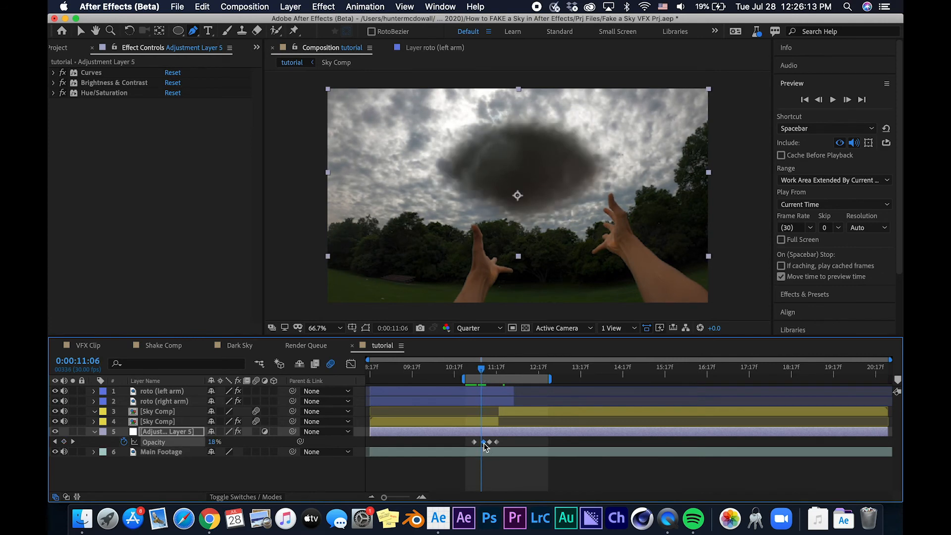
pyautogui.press('Delete')
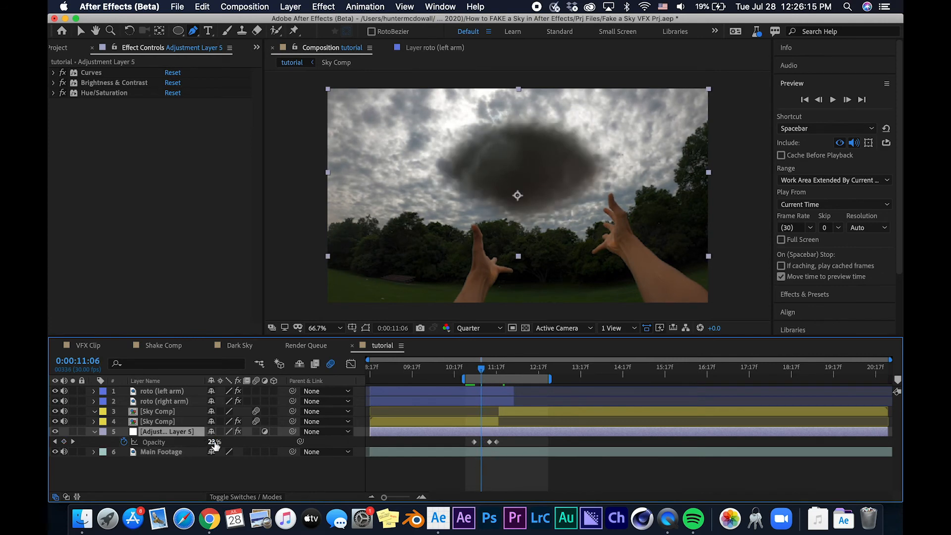
pyautogui.moveTo(215, 442); pyautogui.dragTo(239, 442)
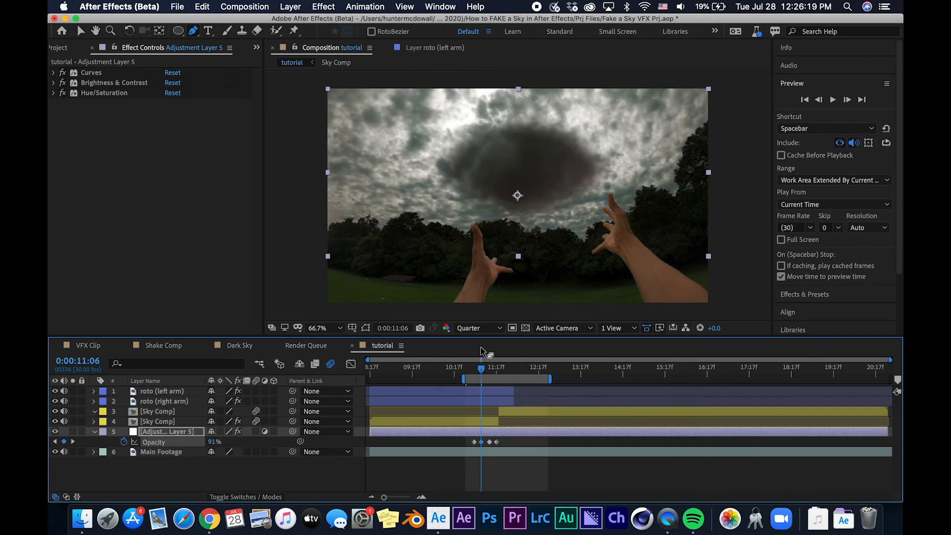
# - Set the adjustment layer's Opacity keyframe at 0:00:11:12 to 75%
pyautogui.moveTo(481, 373); pyautogui.dragTo(489, 375)
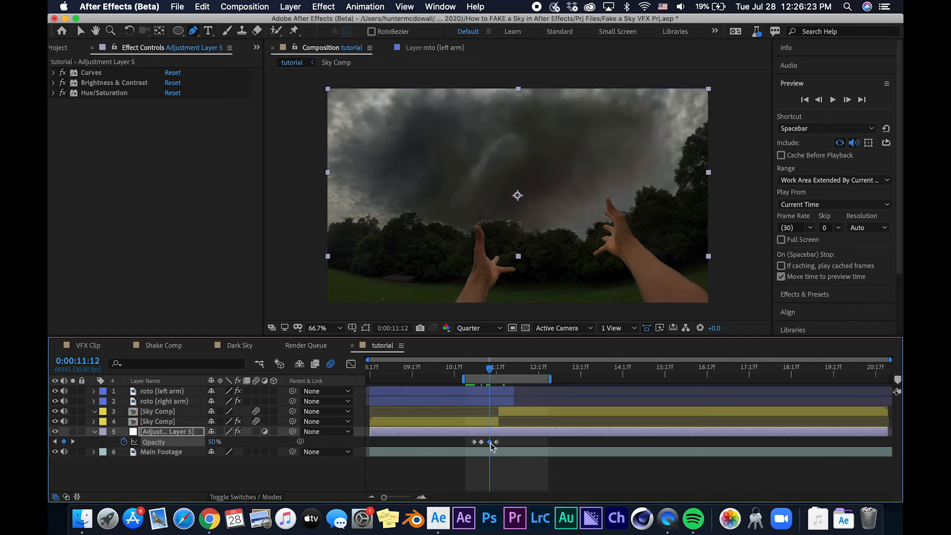
pyautogui.click(213, 442)
pyautogui.write('75')
pyautogui.press('Return')
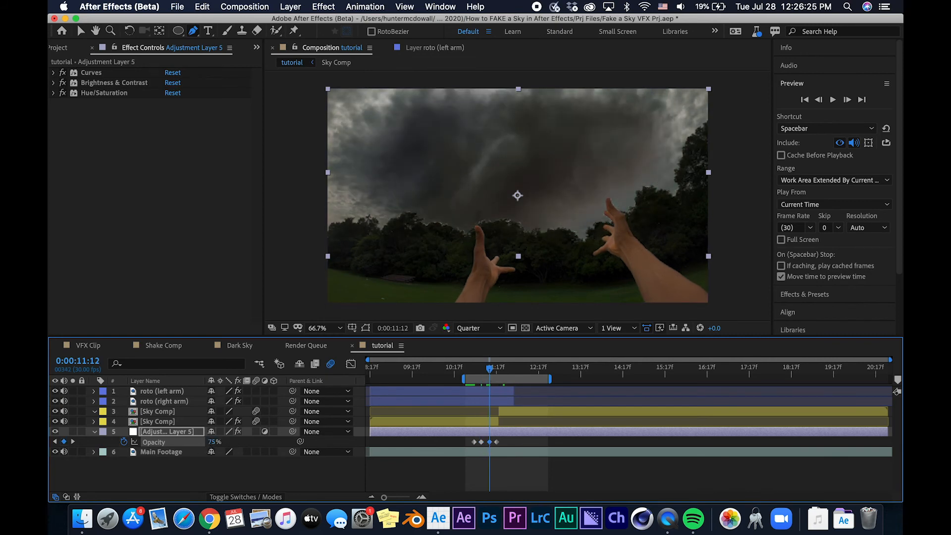
# - Set the adjustment layer's Mask Feather to 85 pixels and its Brightness & Contrast effect to Brightness -74 and Contrast 56
pyautogui.press('f')
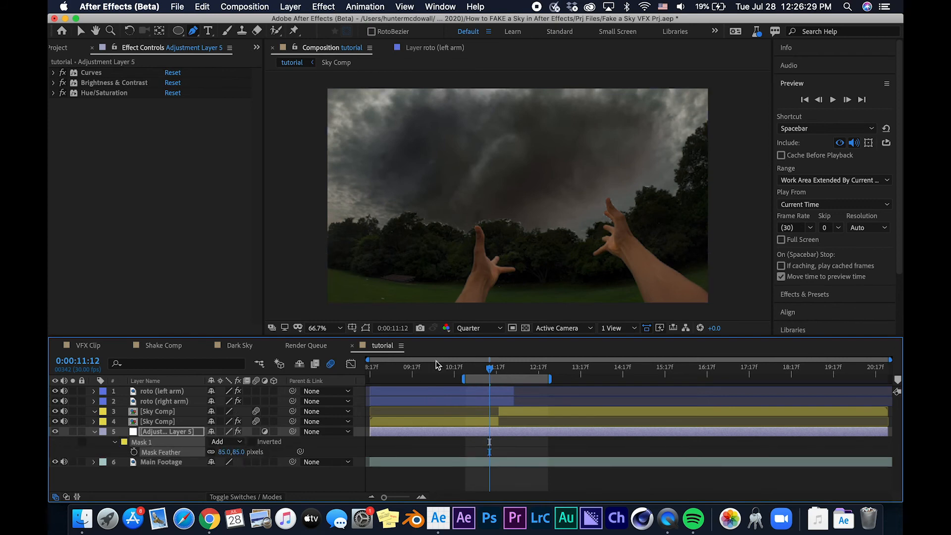
pyautogui.press('t')
pyautogui.click(486, 369)
pyautogui.moveTo(485, 367)
pyautogui.mouseDown()
pyautogui.moveTo(499, 368)
pyautogui.moveTo(486, 368)
pyautogui.mouseUp()
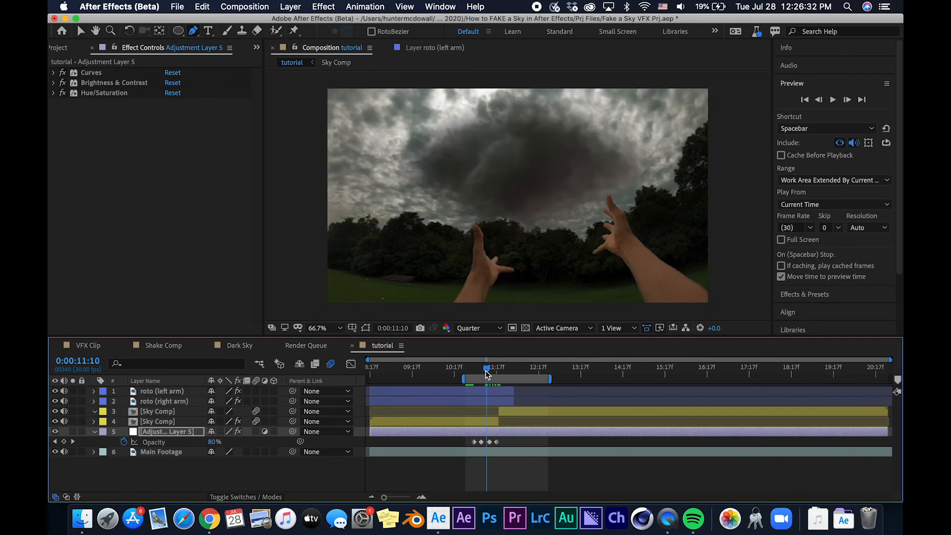
pyautogui.click(53, 82)
pyautogui.moveTo(157, 96); pyautogui.dragTo(181, 103)
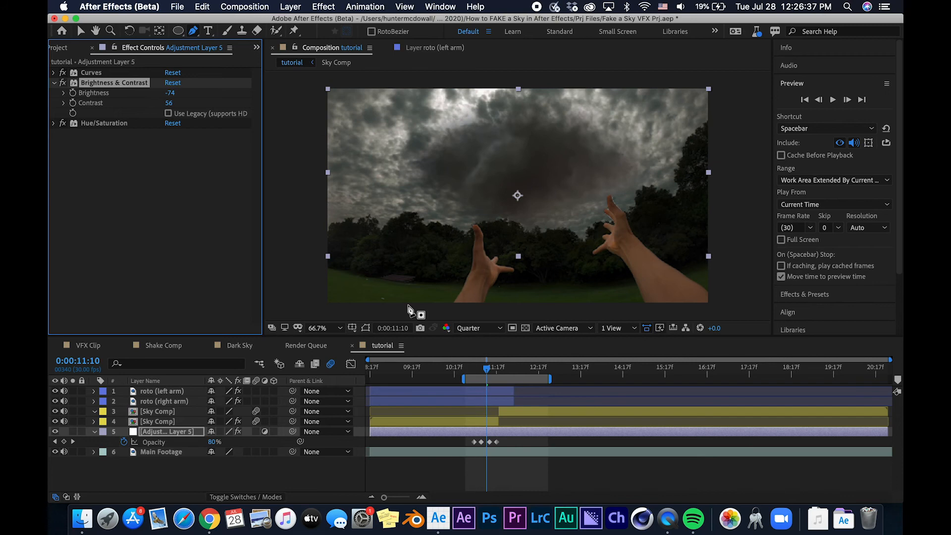
# - Preview the footage from about 0:00:10:24 and scrub through the sky transition to check the darkening
pyautogui.click(464, 368)
pyautogui.press('space')
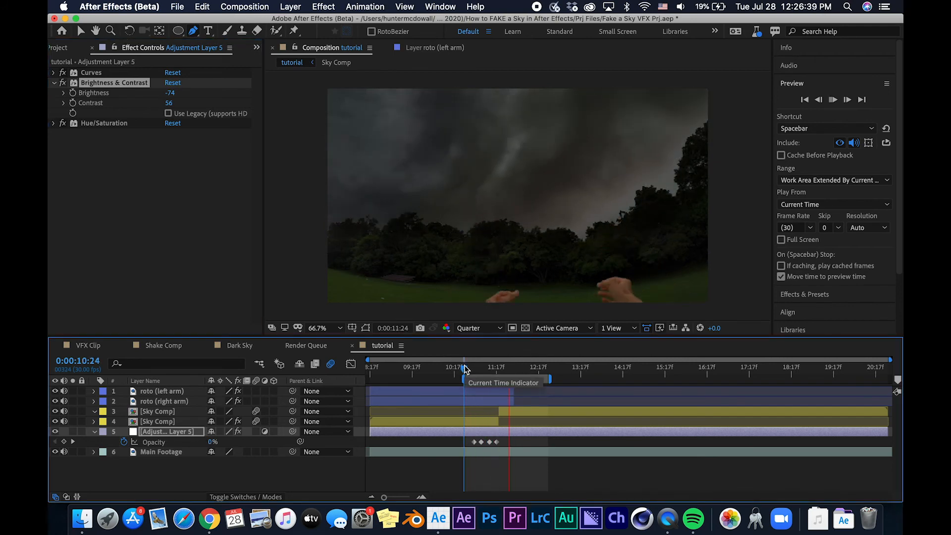
pyautogui.moveTo(489, 373)
pyautogui.mouseDown()
pyautogui.moveTo(506, 372)
pyautogui.moveTo(476, 375)
pyautogui.moveTo(503, 378)
pyautogui.moveTo(485, 384)
pyautogui.moveTo(495, 386)
pyautogui.mouseUp()
pyautogui.click(474, 373)
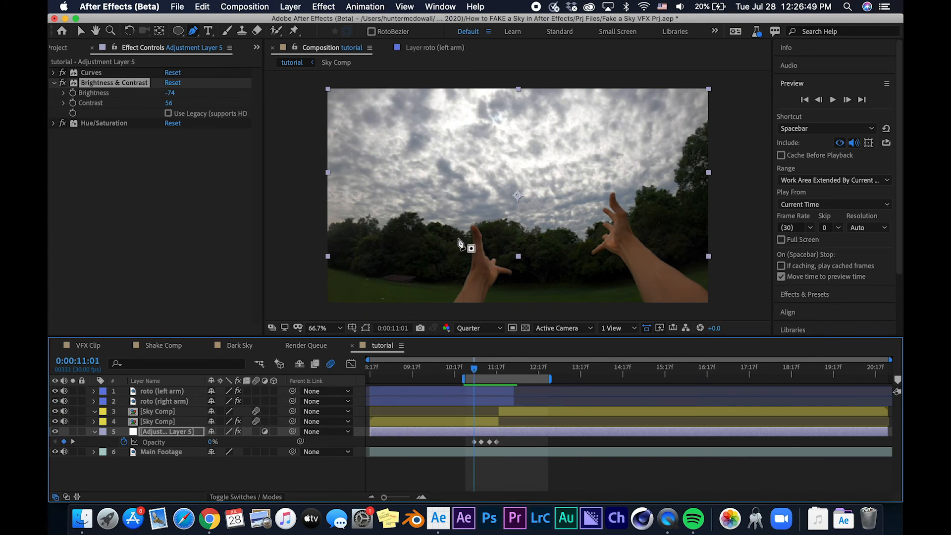
pyautogui.moveTo(494, 377); pyautogui.dragTo(500, 375)
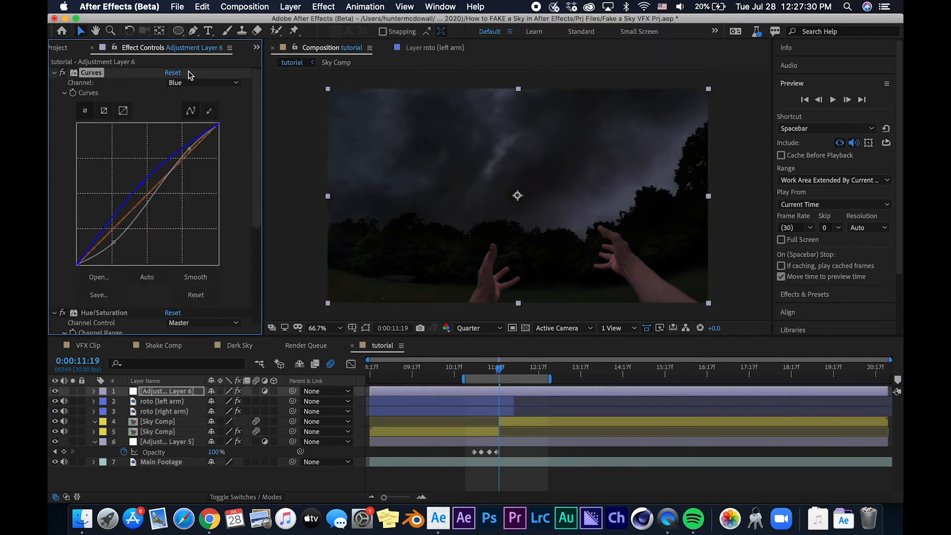
# - Collapse the Curves settings of Adjustment Layer 6 and display all properties of its mask
pyautogui.click(54, 72)
pyautogui.press('f')
pyautogui.press('m')
pyautogui.press('m')
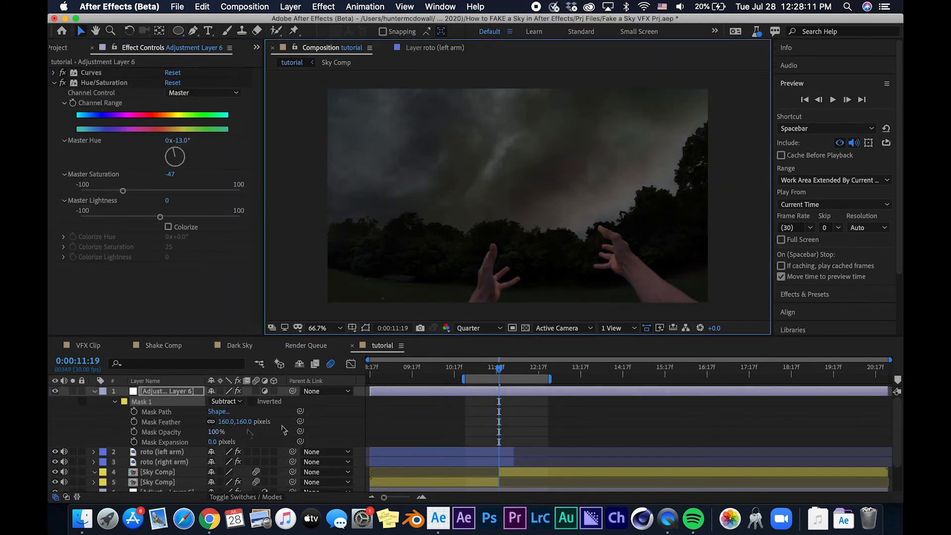
# - Create a full-frame black solid, lower its Opacity, and enable Opacity keyframing on it
pyautogui.press('super+y')
pyautogui.press('Return')
pyautogui.press(',')
pyautogui.press('t')
pyautogui.moveTo(215, 401); pyautogui.dragTo(202, 401)
pyautogui.hotkey('shift', '/')
pyautogui.click(124, 401)
# - Reveal the Opacity and then the Mask Path of Adjustment Layer 6 for keyframing
pyautogui.click(167, 411)
pyautogui.press('t')
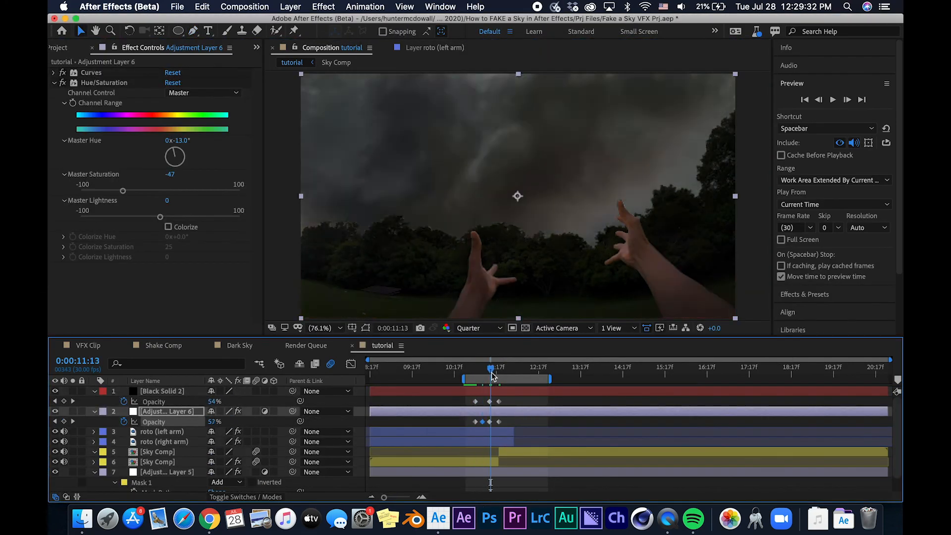
pyautogui.press('m')
# - Add an adjustment layer above all other layers and rename it color grade
pyautogui.press('super+alt+y')
pyautogui.press('Return')
pyautogui.write('color grade')
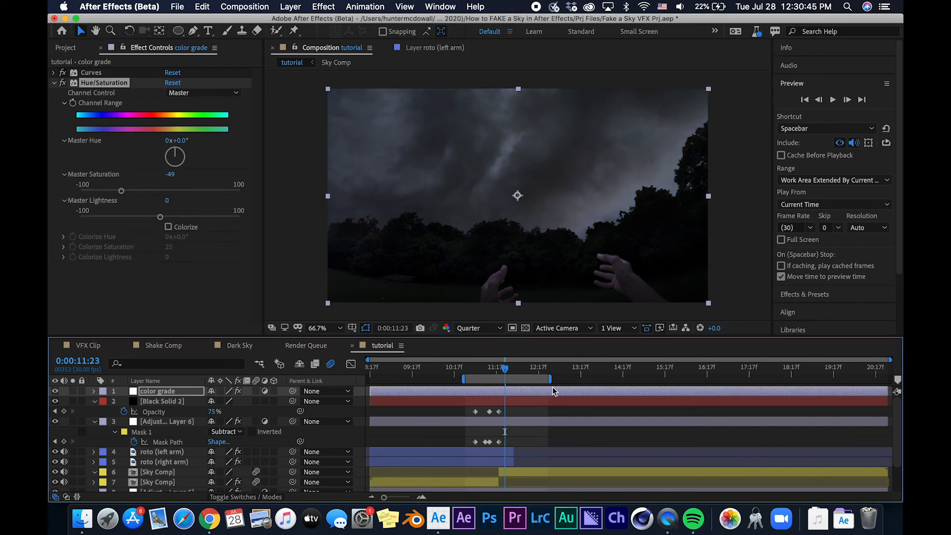
# - Hide the Black Solid 2 and color grade layers at 0:00:11:23 to view the shot without them
pyautogui.click(194, 422)
pyautogui.click(186, 401)
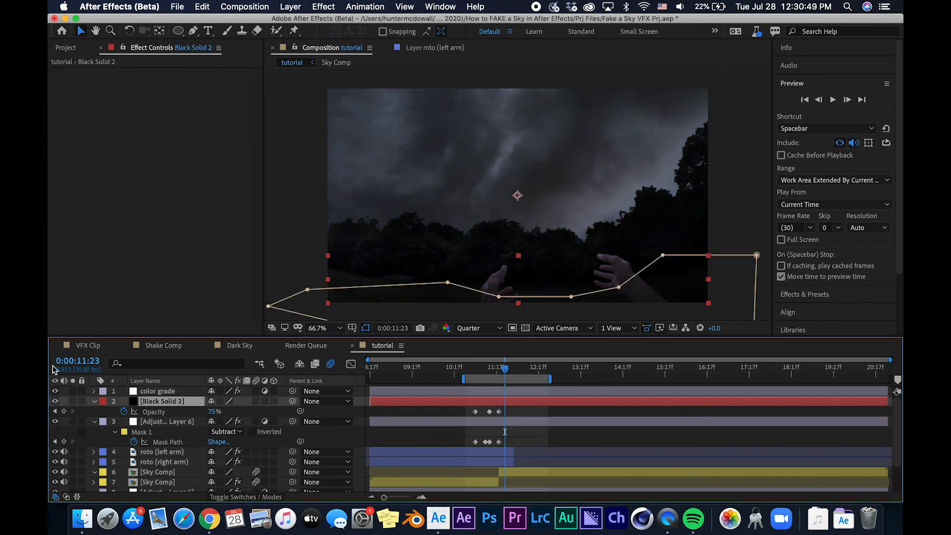
pyautogui.click(55, 402)
pyautogui.click(55, 391)
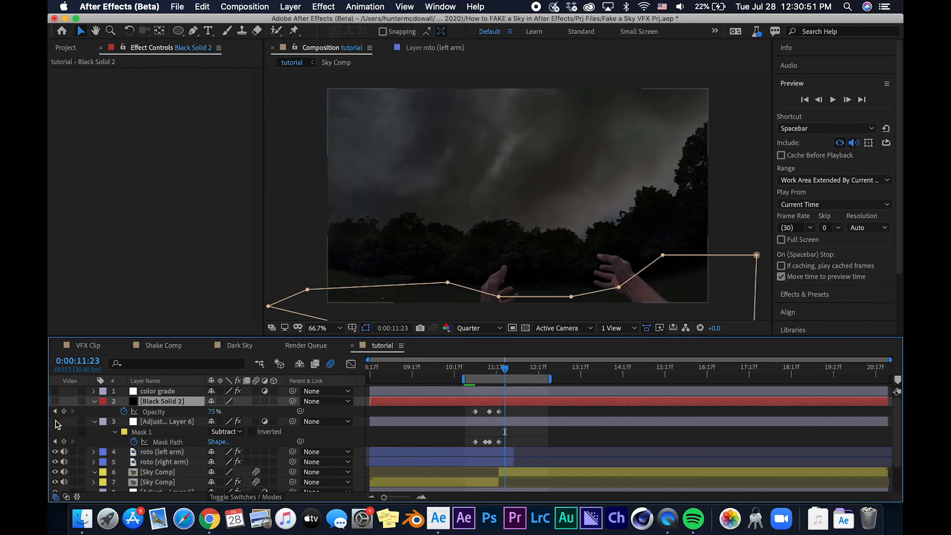
# - Show Adjustment Layer 6, Black Solid 2 and color grade again one by one to compare each layer's effect
pyautogui.click(56, 421)
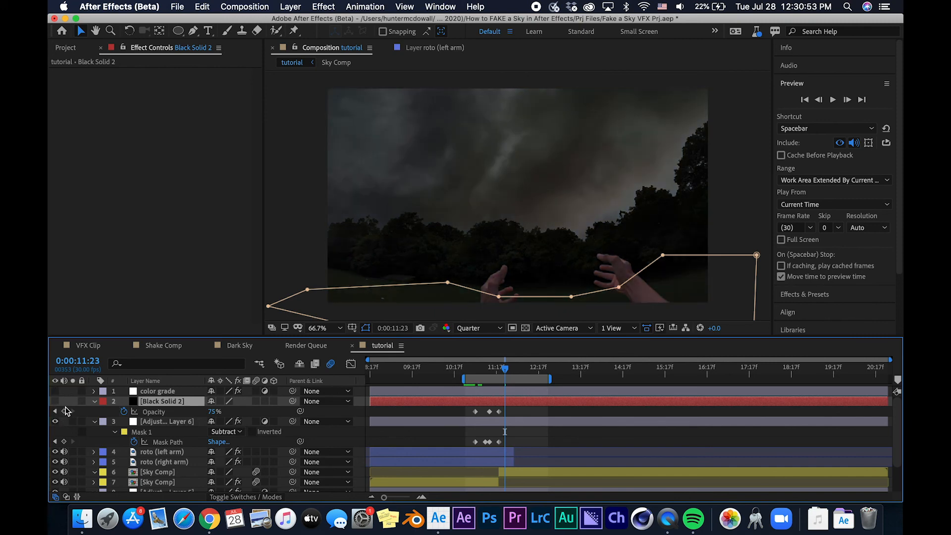
pyautogui.click(55, 401)
pyautogui.moveTo(492, 375)
pyautogui.mouseDown()
pyautogui.moveTo(476, 373)
pyautogui.moveTo(502, 381)
pyautogui.moveTo(474, 389)
pyautogui.moveTo(505, 382)
pyautogui.mouseUp()
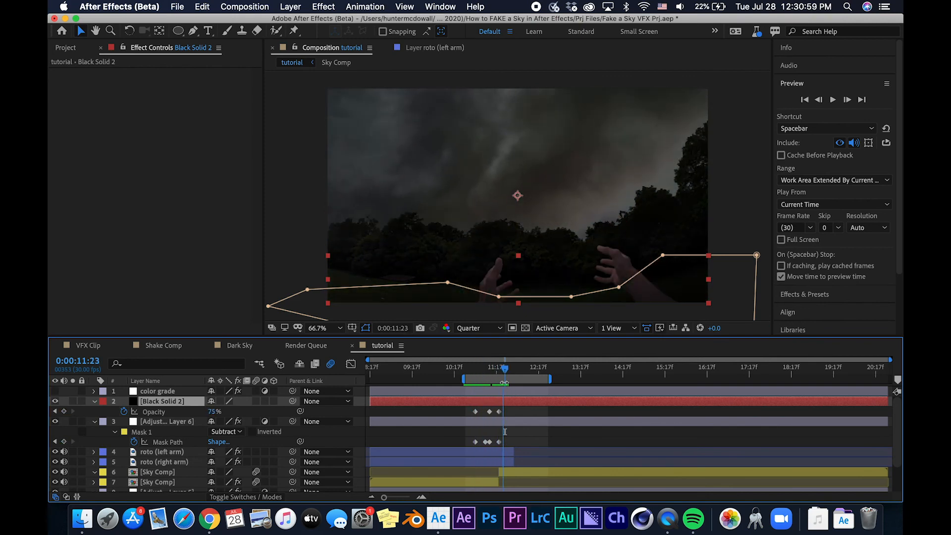
pyautogui.click(55, 391)
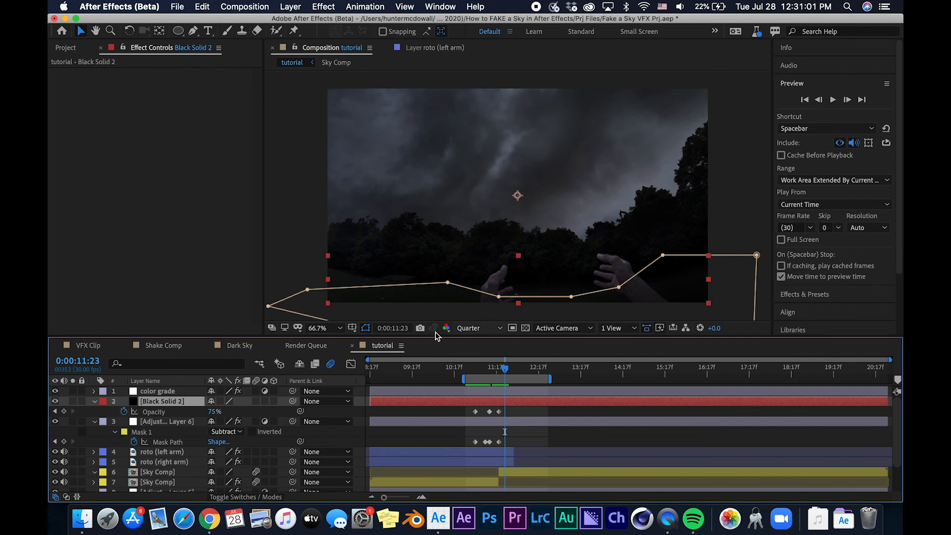
# - Turn off the mask outlines and hide Black Solid 2, Adjustment Layer 6 and color grade at 0:00:11:04 for comparison
pyautogui.click(366, 329)
pyautogui.click(479, 369)
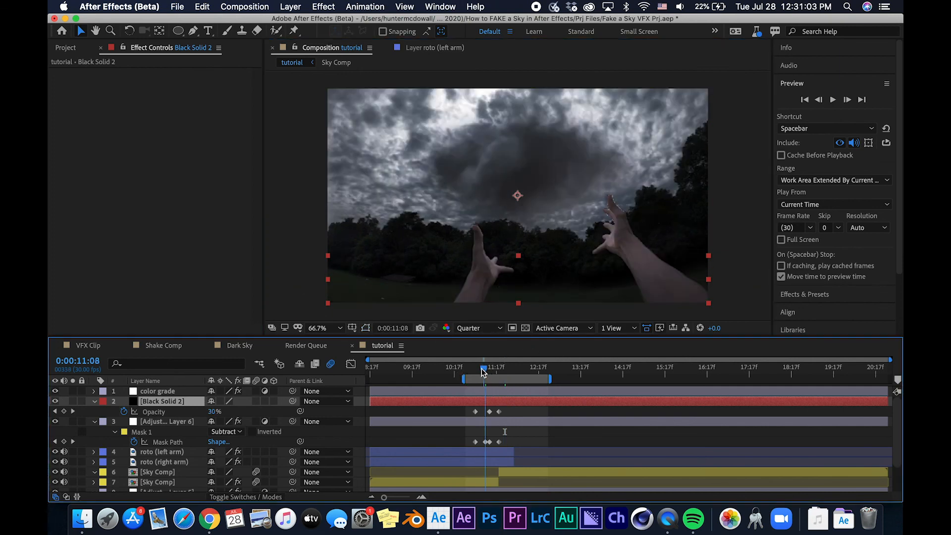
pyautogui.click(55, 401)
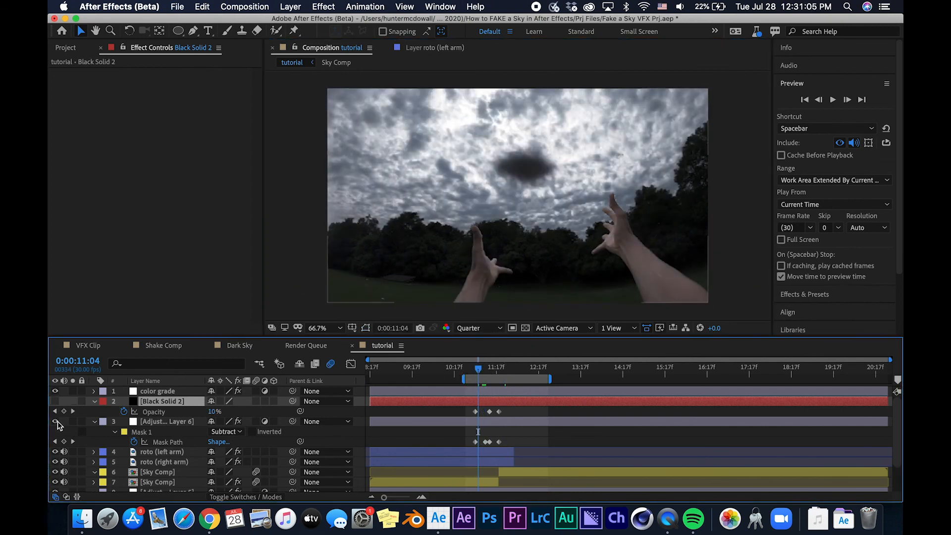
pyautogui.click(55, 422)
pyautogui.click(56, 391)
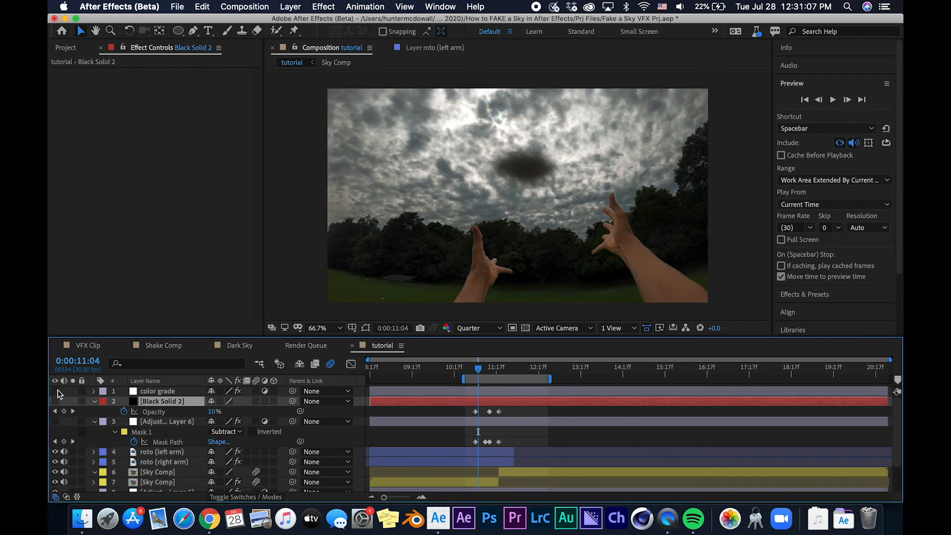
# - Go to 0:00:11:20 and turn Adjustment Layer 6, Black Solid 2 and color grade back on in turn to compare the darkening
pyautogui.click(499, 369)
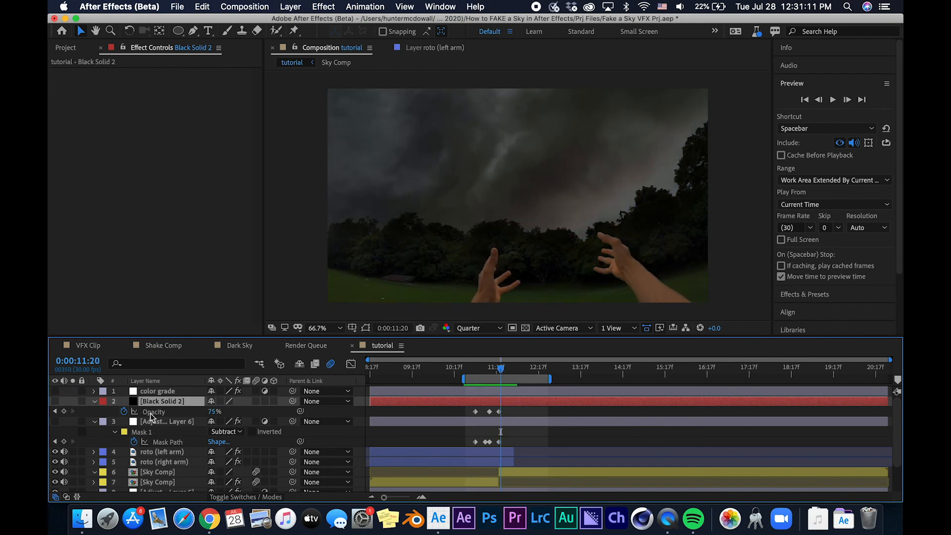
pyautogui.scroll(-2, 81, 466)
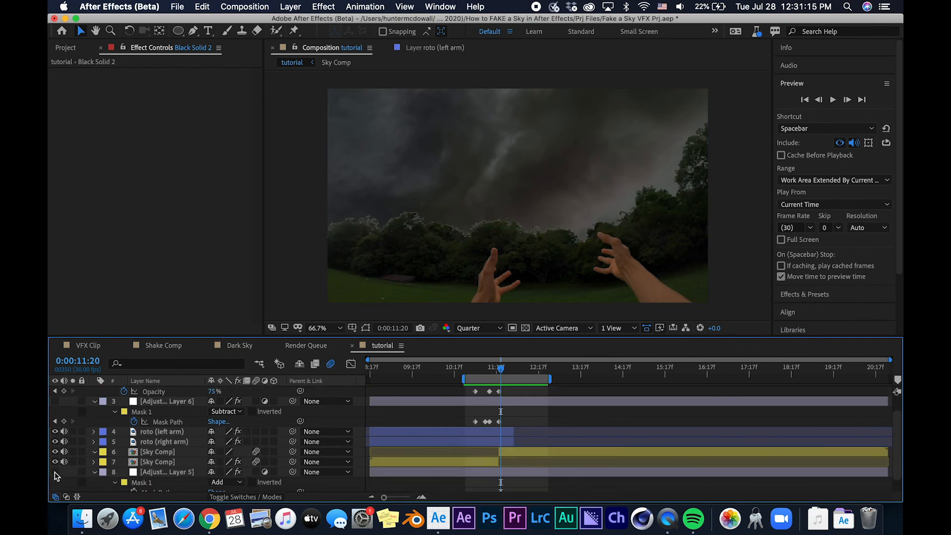
pyautogui.scroll(2, 153, 434)
pyautogui.click(55, 422)
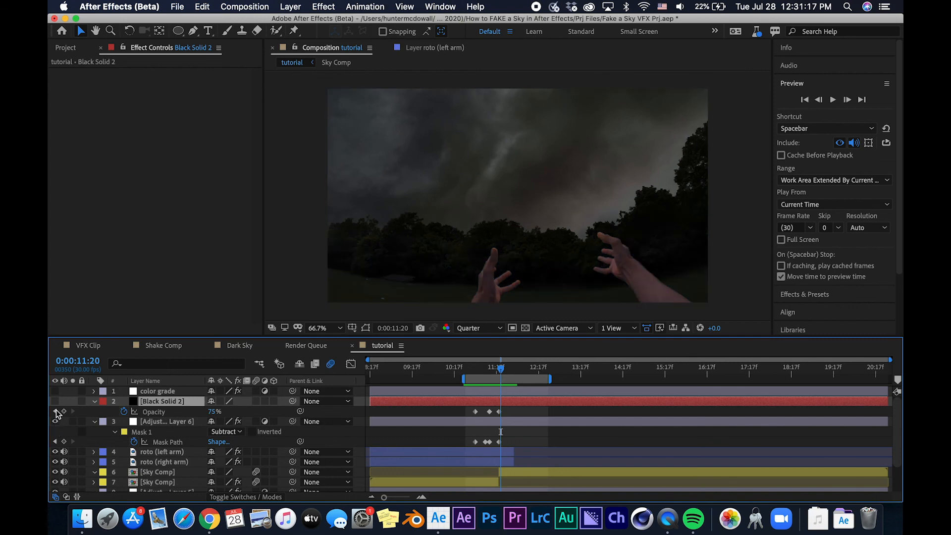
pyautogui.click(55, 402)
pyautogui.click(55, 390)
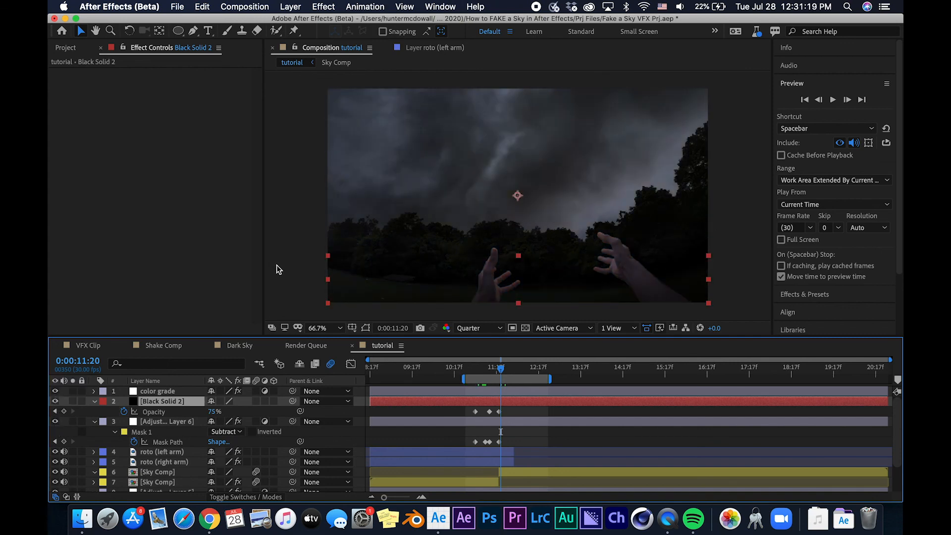